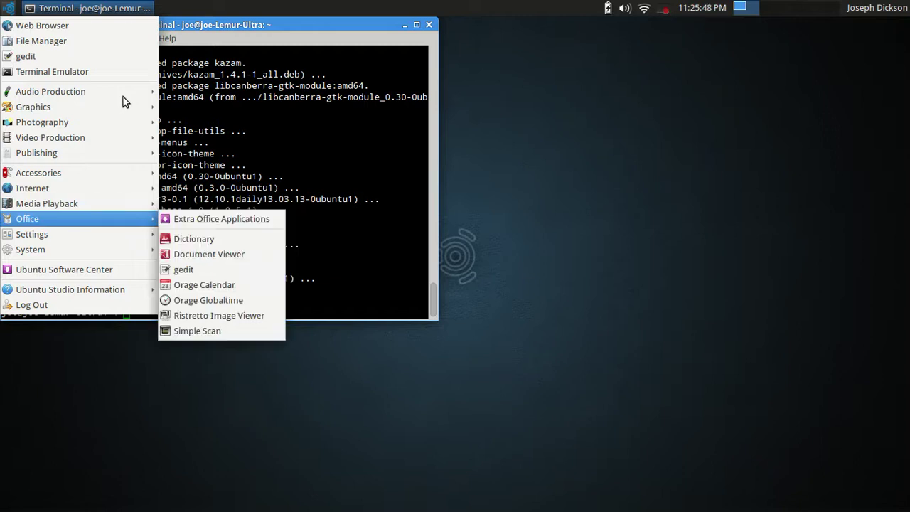
- Examine the installed applications listed under the System, Accessories, Internet, Media Playback, Photography and Video Production categories
{"action": "key", "text": "Down"}
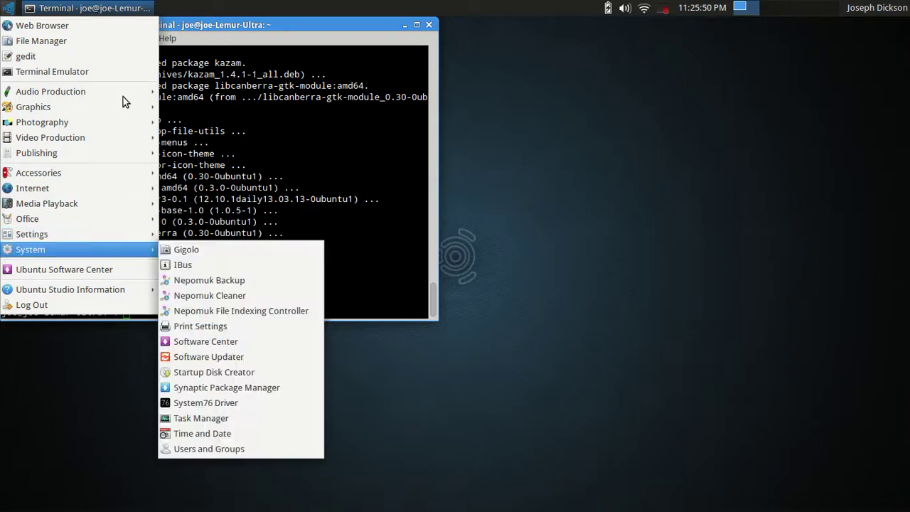
{"action": "key", "text": "Down"}
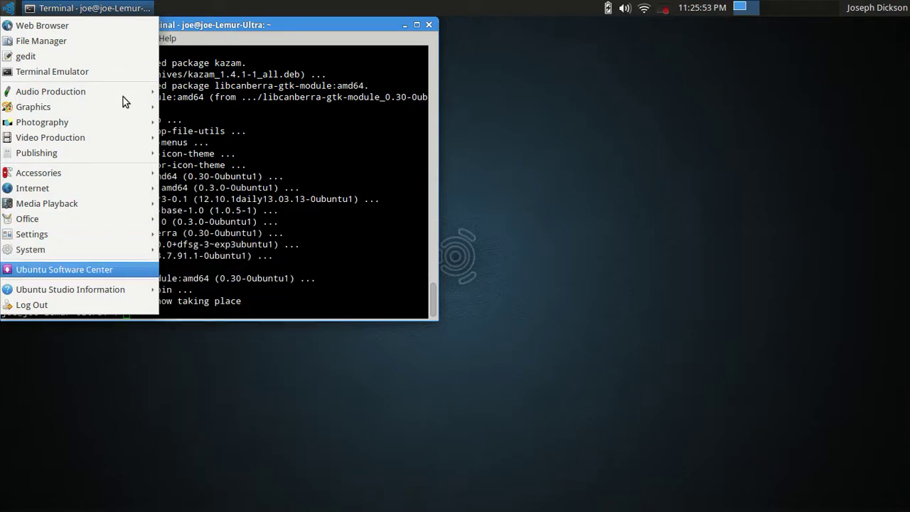
{"action": "key", "text": "Up"}
{"action": "key", "text": "Up"}
{"action": "key", "text": "Up"}
{"action": "key", "text": "Up"}
{"action": "key", "text": "Up"}
{"action": "key", "text": "Up"}
{"action": "key", "text": "Right"}
{"action": "key", "text": "Down"}
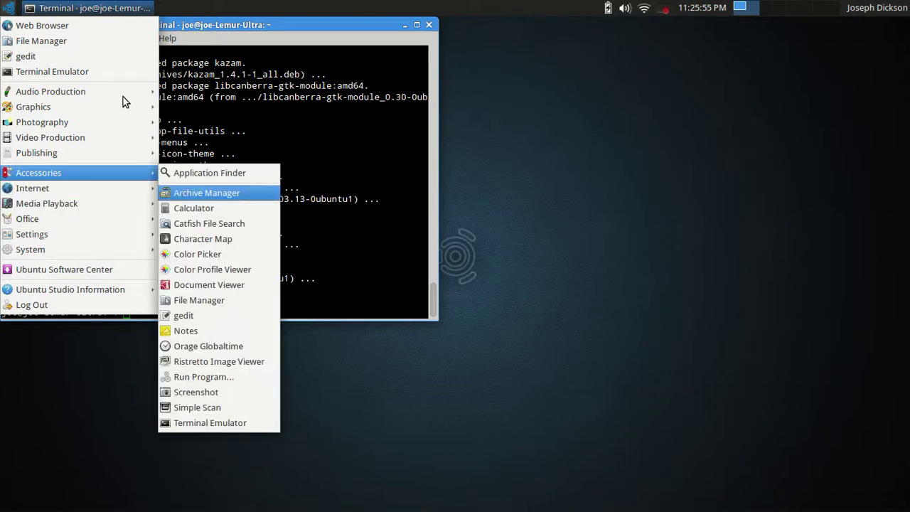
{"action": "key", "text": "Up"}
{"action": "key", "text": "Left"}
{"action": "key", "text": "Down"}
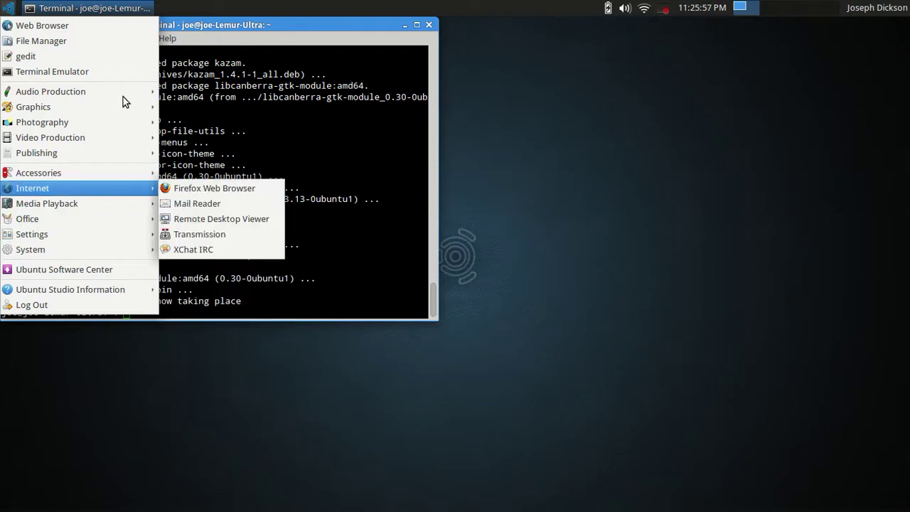
{"action": "key", "text": "Down"}
{"action": "key", "text": "Right"}
{"action": "key", "text": "Down"}
{"action": "key", "text": "Down"}
{"action": "key", "text": "Down"}
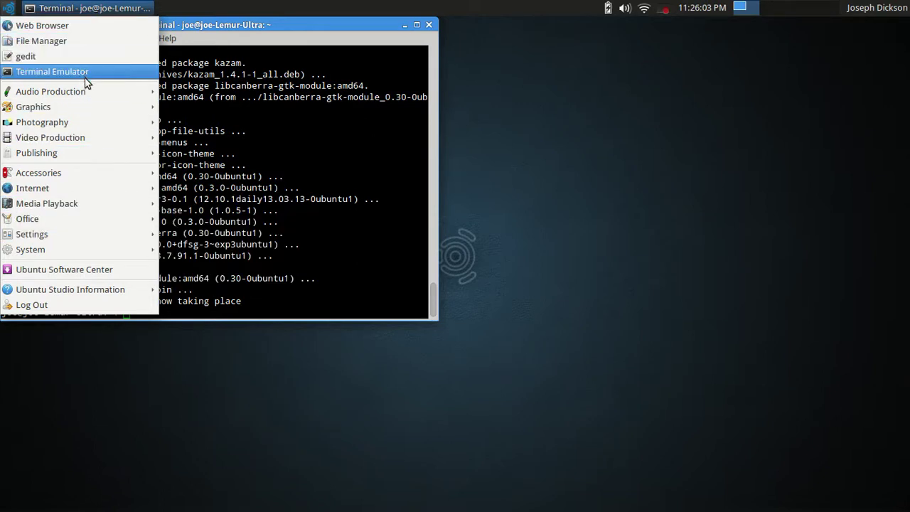
{"action": "mouse_move", "coordinate": [84, 97]}
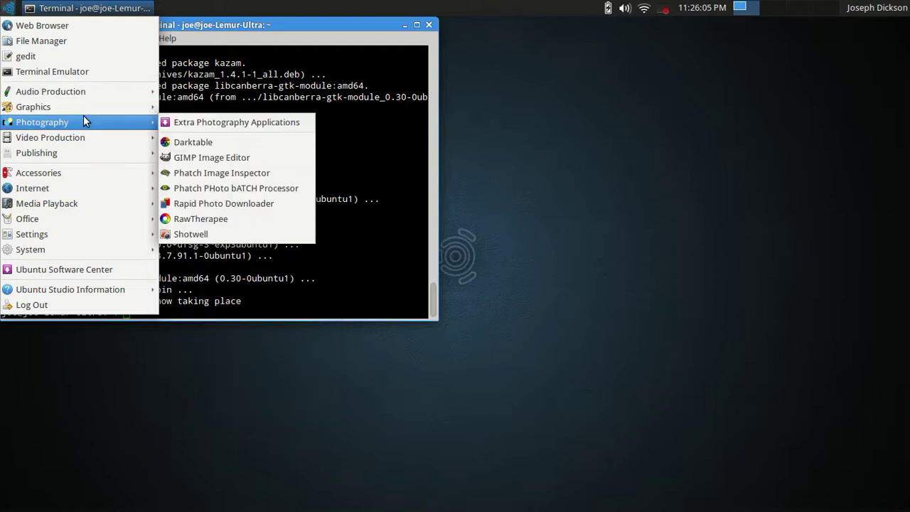
{"action": "mouse_move", "coordinate": [81, 135]}
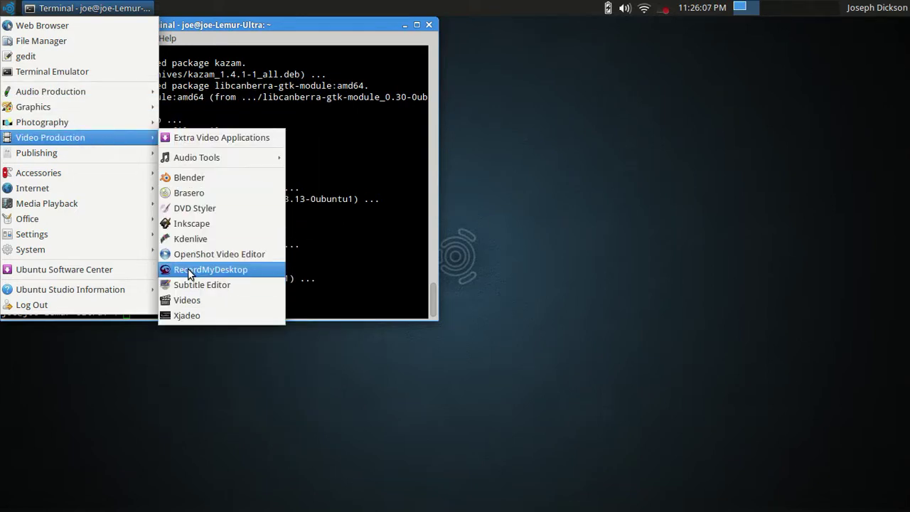
- Run sudo apt-get update && sudo apt-get upgrade in the open terminal, and close the terminal when it finishes
{"action": "left_click", "coordinate": [202, 25]}
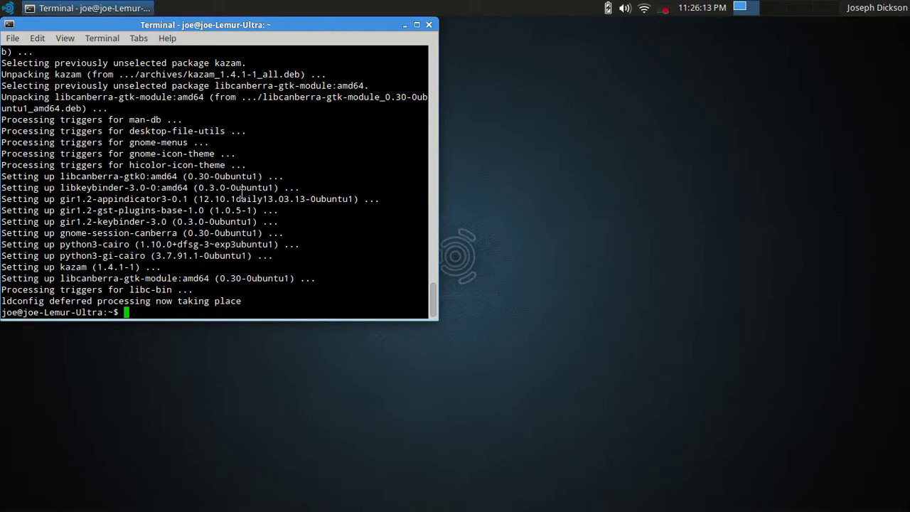
{"action": "type", "text": "sudo apt-get upd"}
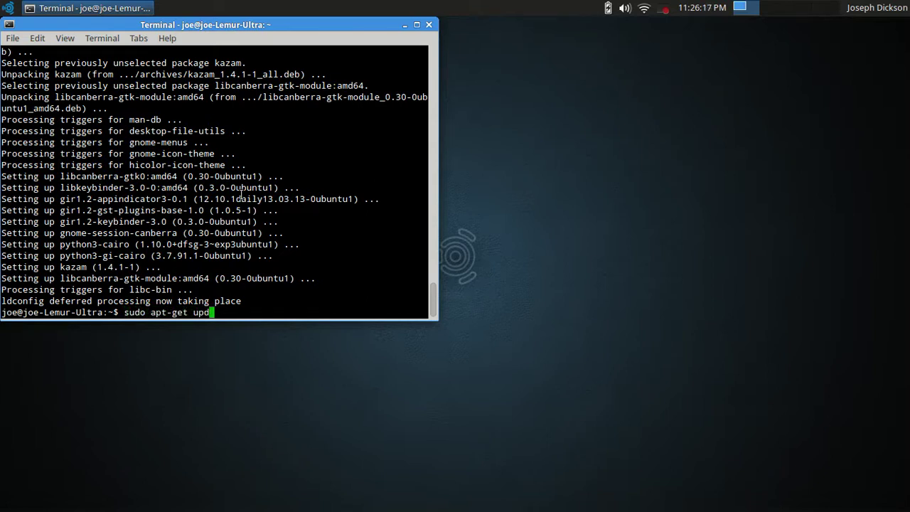
{"action": "type", "text": "ate && sudo apt-get upgrade"}
{"action": "key", "text": "Return"}
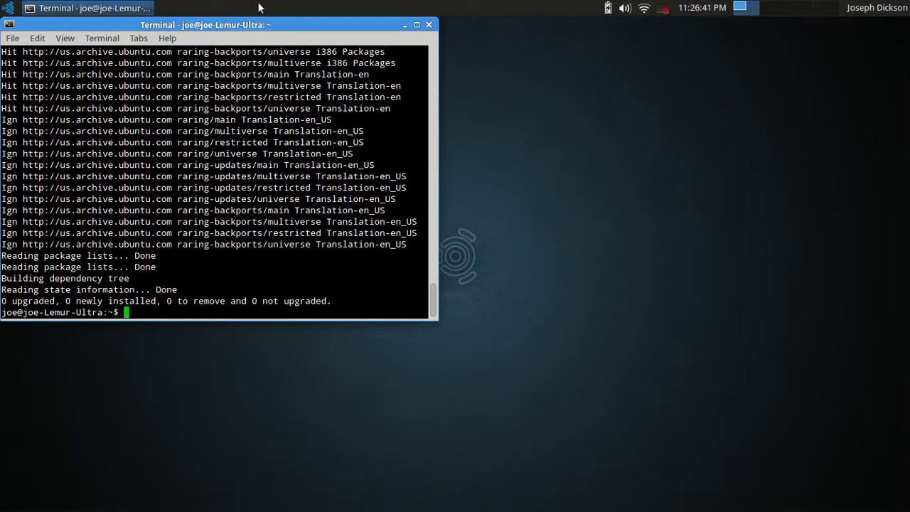
{"action": "left_click", "coordinate": [429, 25]}
- Change the desktop background to the dark grey ubuntustudio-rock image and close the desktop settings
{"action": "right_click", "coordinate": [489, 127]}
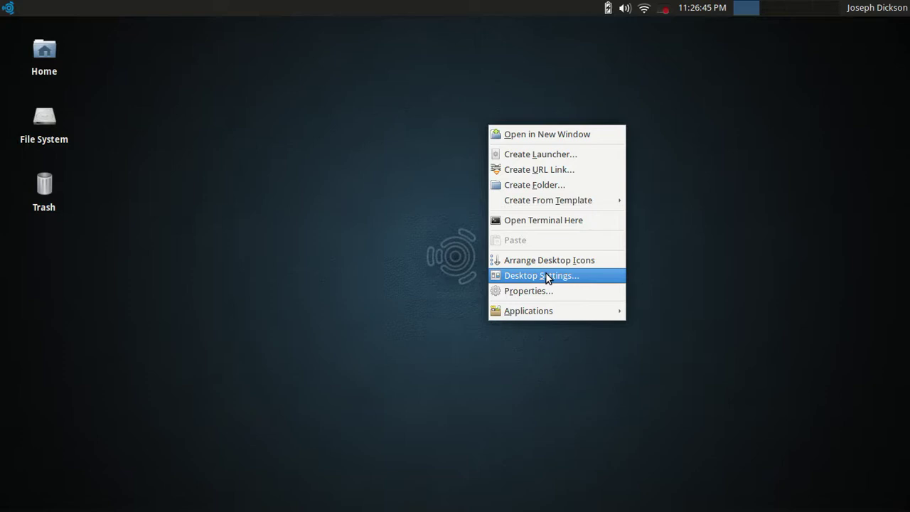
{"action": "left_click", "coordinate": [547, 276]}
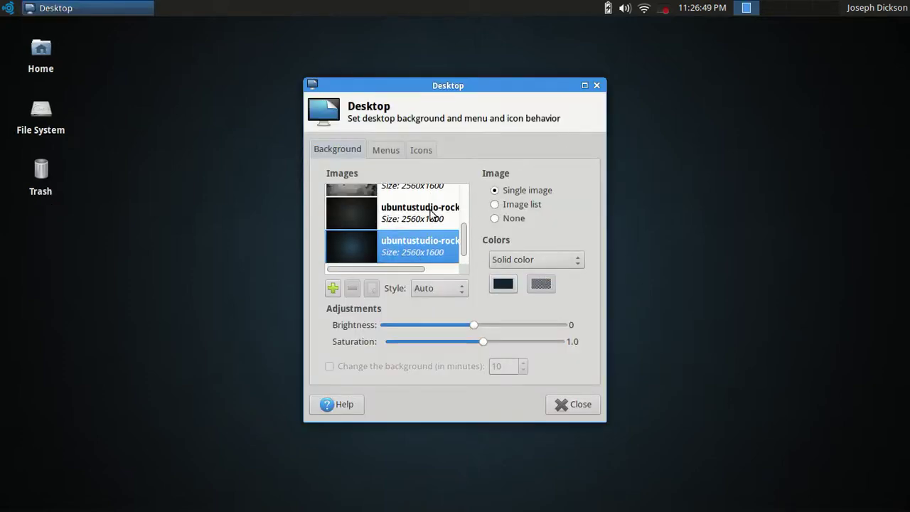
{"action": "left_click", "coordinate": [431, 217]}
{"action": "left_click_drag", "start_coordinate": [459, 85], "coordinate": [693, 101]}
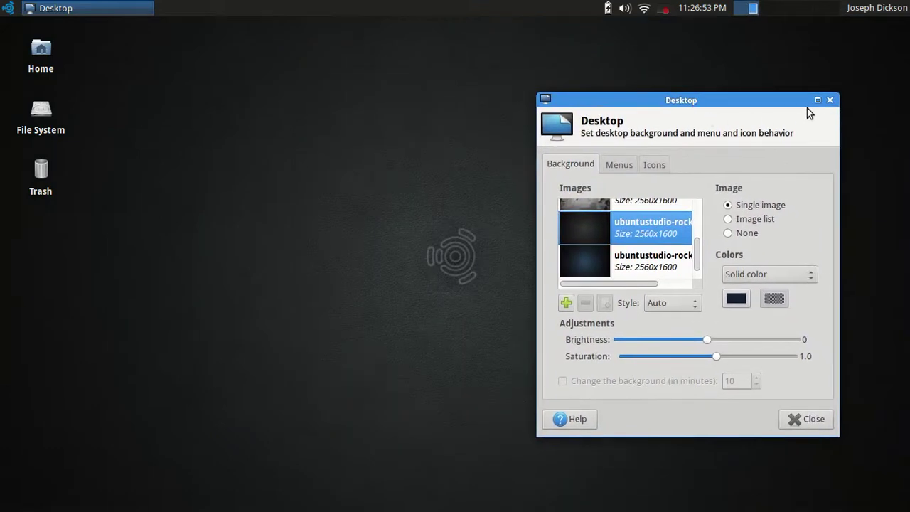
{"action": "left_click", "coordinate": [828, 100]}
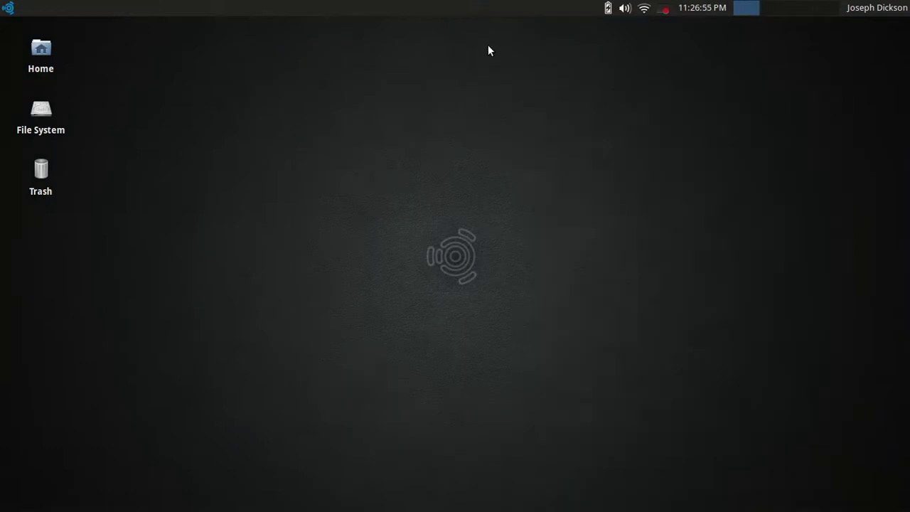
- Open Firefox to check its version in the About information, and close the browser
{"action": "left_click", "coordinate": [8, 7]}
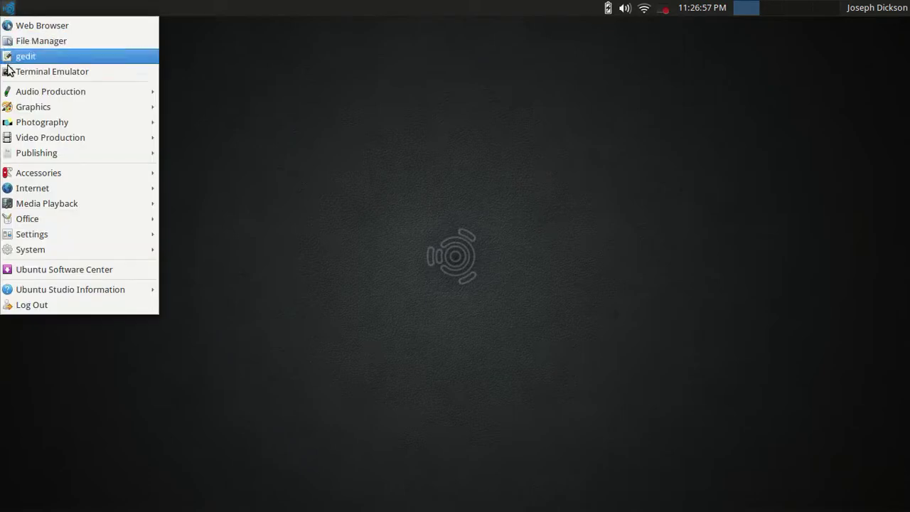
{"action": "mouse_move", "coordinate": [33, 193]}
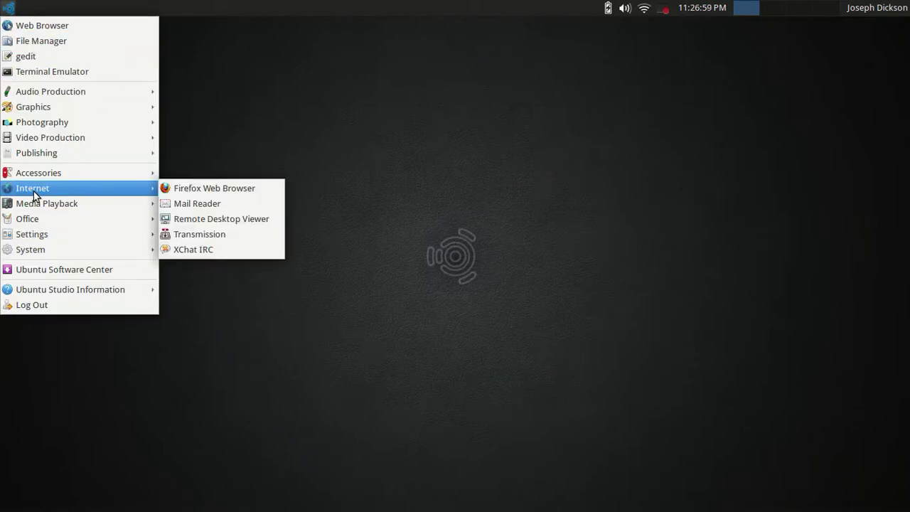
{"action": "left_click", "coordinate": [220, 189]}
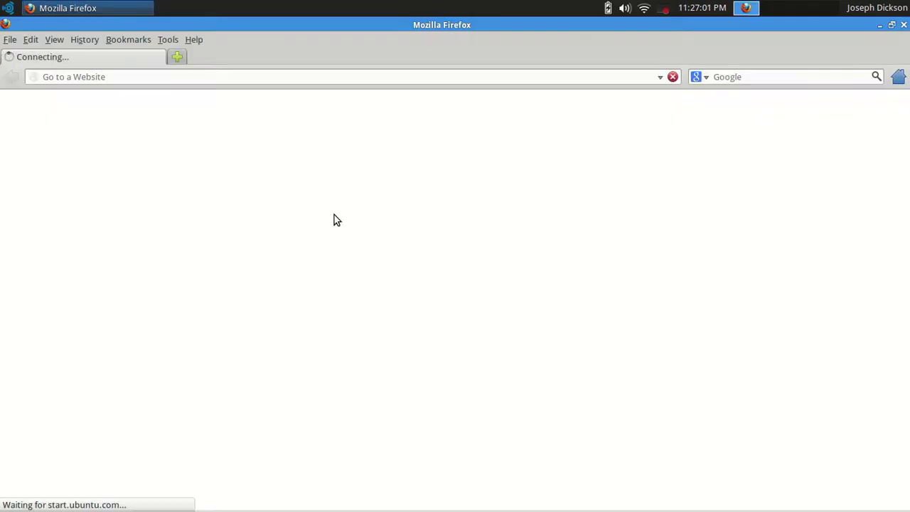
{"action": "left_click", "coordinate": [190, 41]}
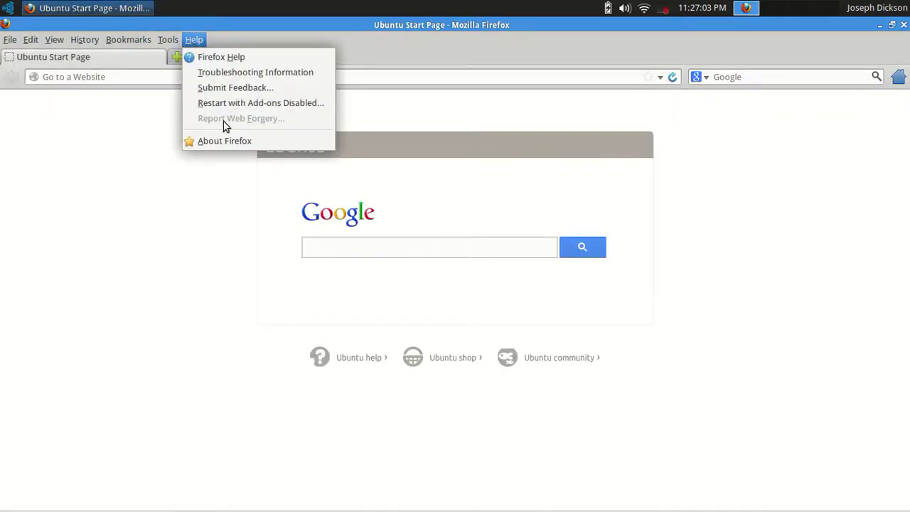
{"action": "left_click", "coordinate": [225, 140]}
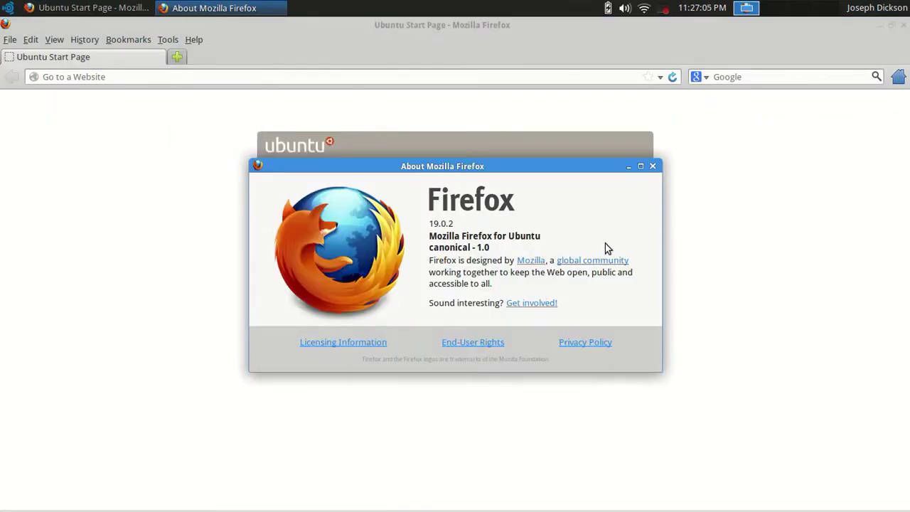
{"action": "left_click", "coordinate": [653, 166]}
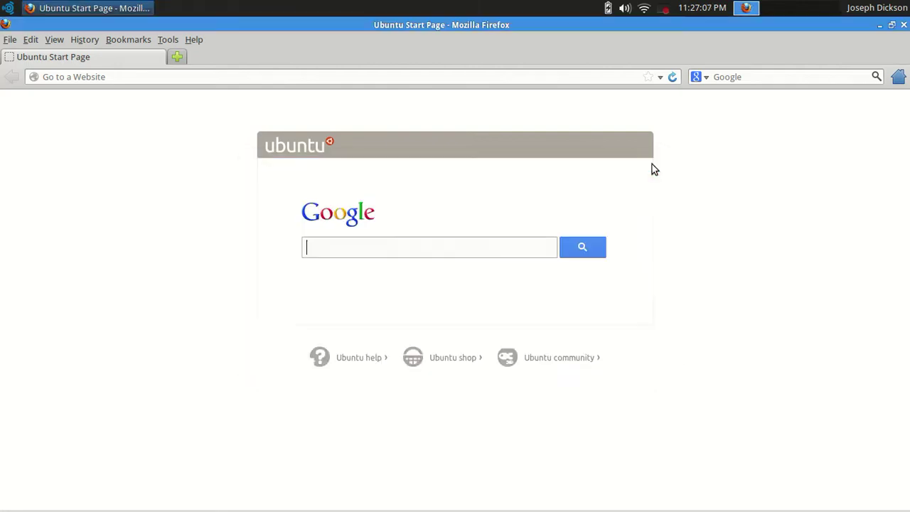
{"action": "left_click", "coordinate": [904, 25]}
- View the About Xfce information from the Ubuntu Studio Information category, and close its window
{"action": "left_click", "coordinate": [8, 8]}
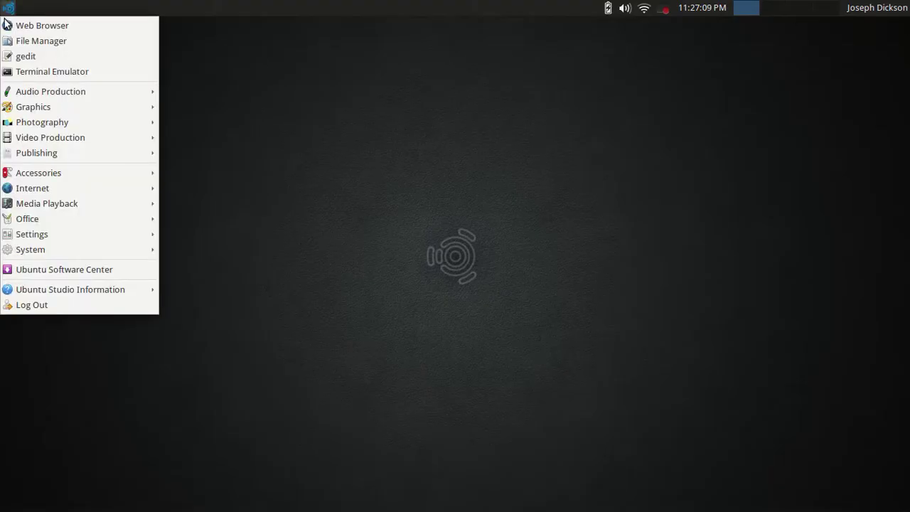
{"action": "mouse_move", "coordinate": [30, 292]}
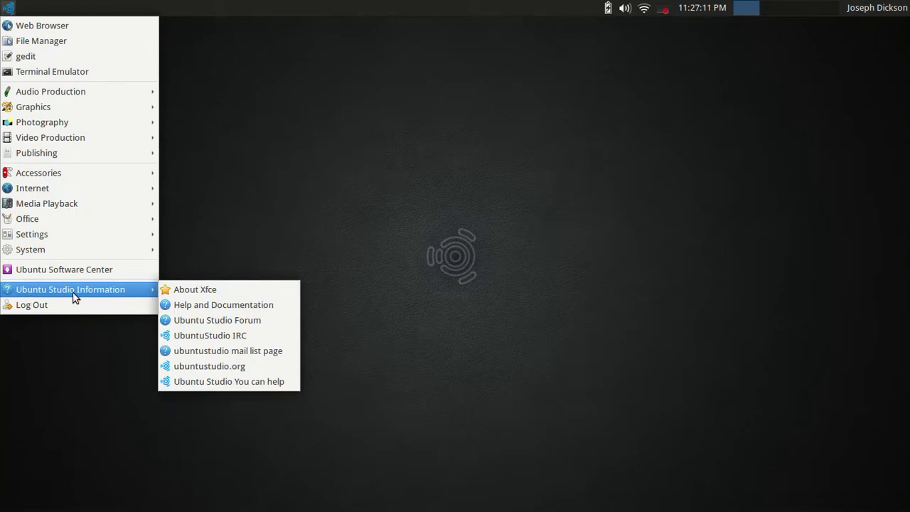
{"action": "left_click", "coordinate": [213, 290]}
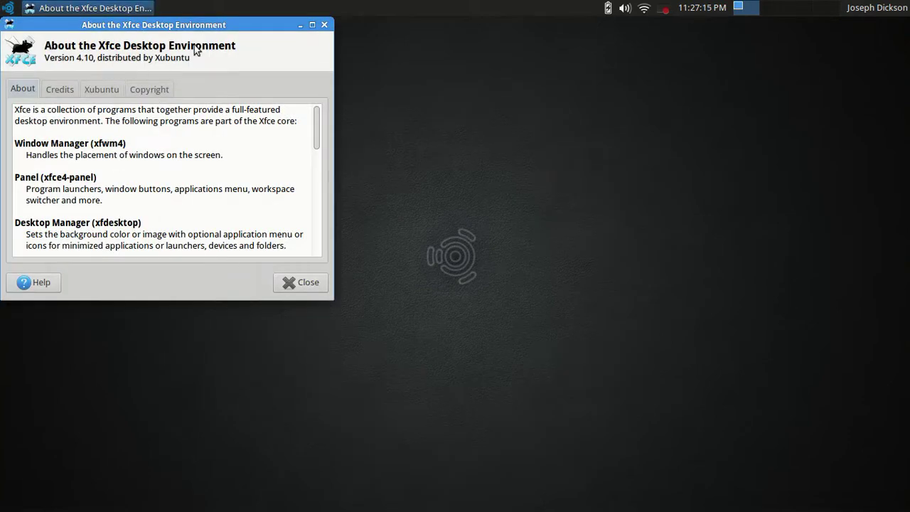
{"action": "left_click_drag", "start_coordinate": [196, 25], "coordinate": [467, 78]}
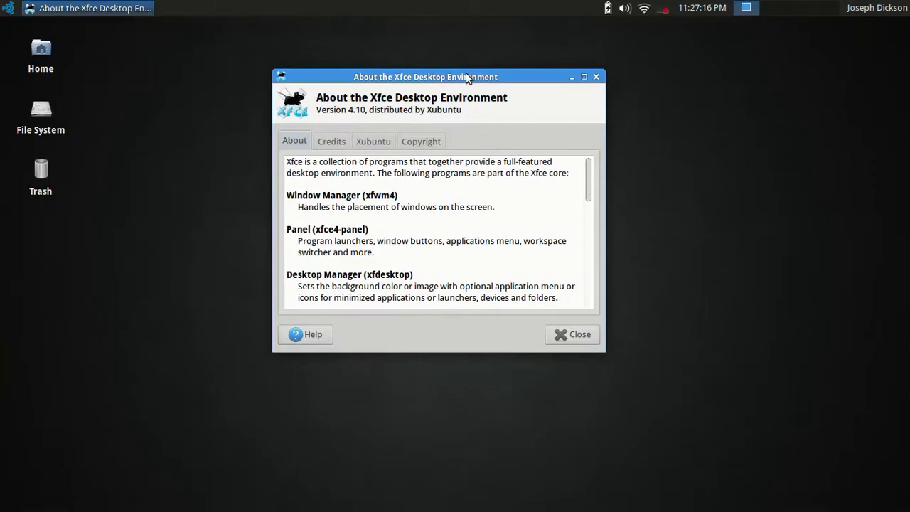
{"action": "left_click", "coordinate": [596, 77]}
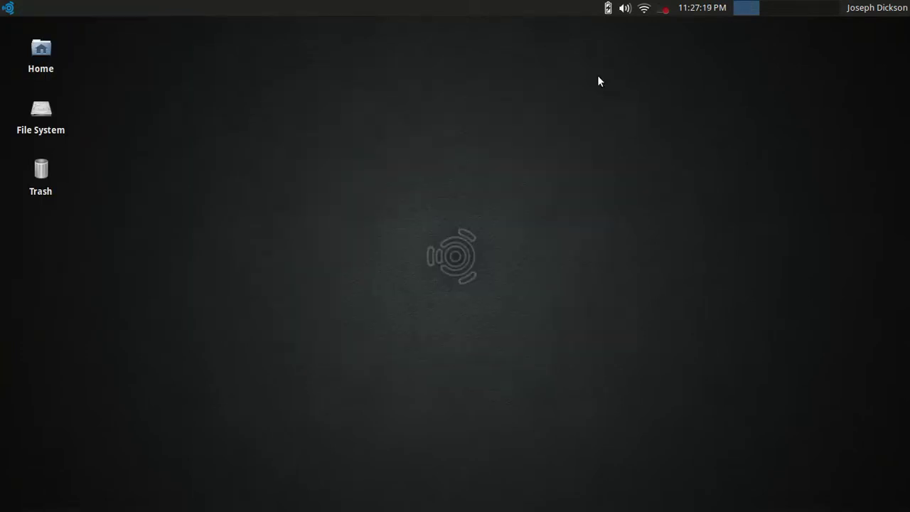
- Open the gedit text editor, move its window toward the middle of the desktop, and close it
{"action": "left_click", "coordinate": [8, 8]}
{"action": "left_click", "coordinate": [12, 57]}
{"action": "left_click_drag", "start_coordinate": [220, 23], "coordinate": [524, 99]}
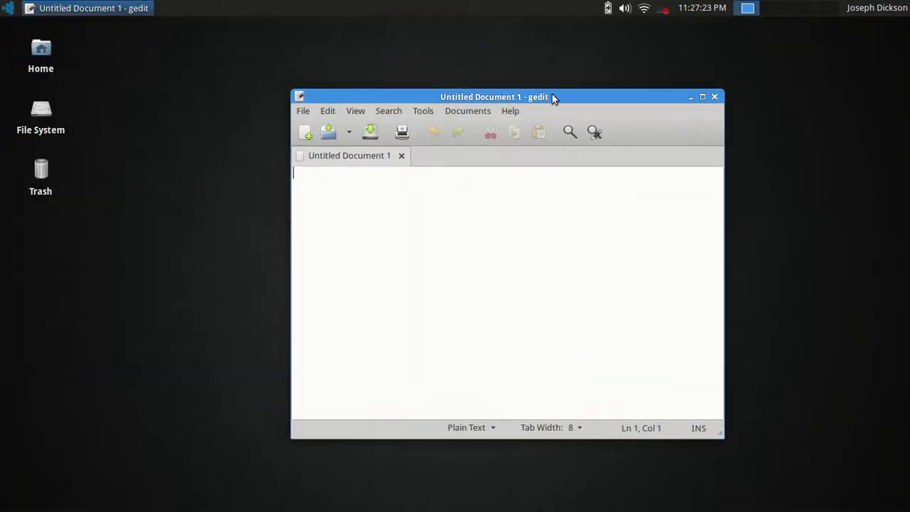
{"action": "left_click", "coordinate": [714, 98]}
- Launch the Darktable photography application and open its dialog for importing a single image
{"action": "left_click", "coordinate": [9, 8]}
{"action": "mouse_move", "coordinate": [28, 125]}
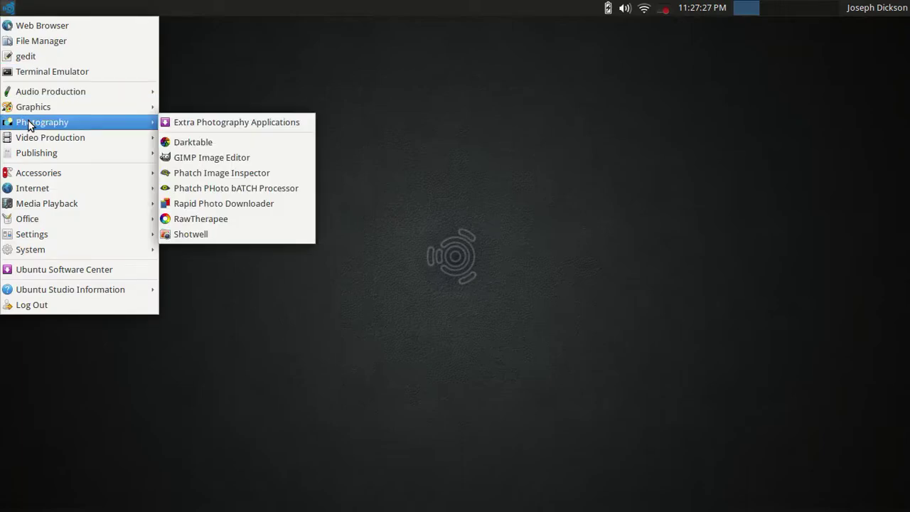
{"action": "left_click", "coordinate": [178, 142]}
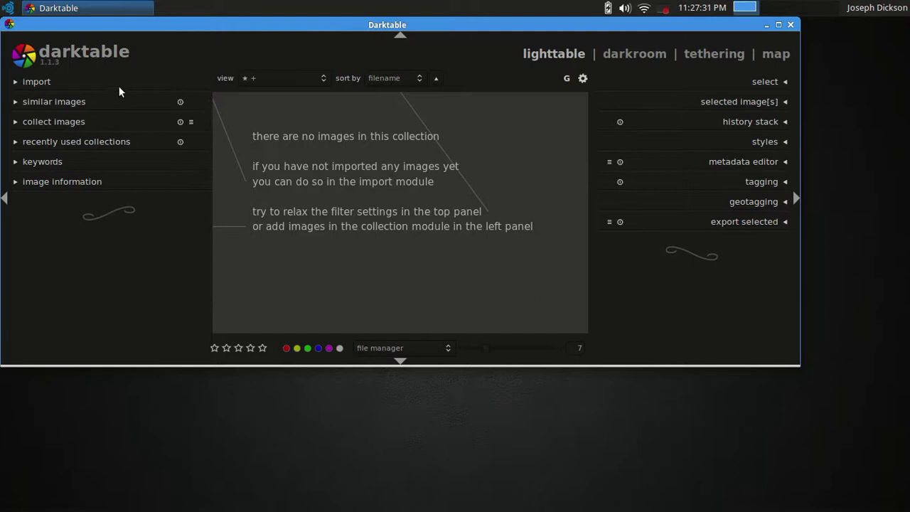
{"action": "left_click", "coordinate": [57, 86]}
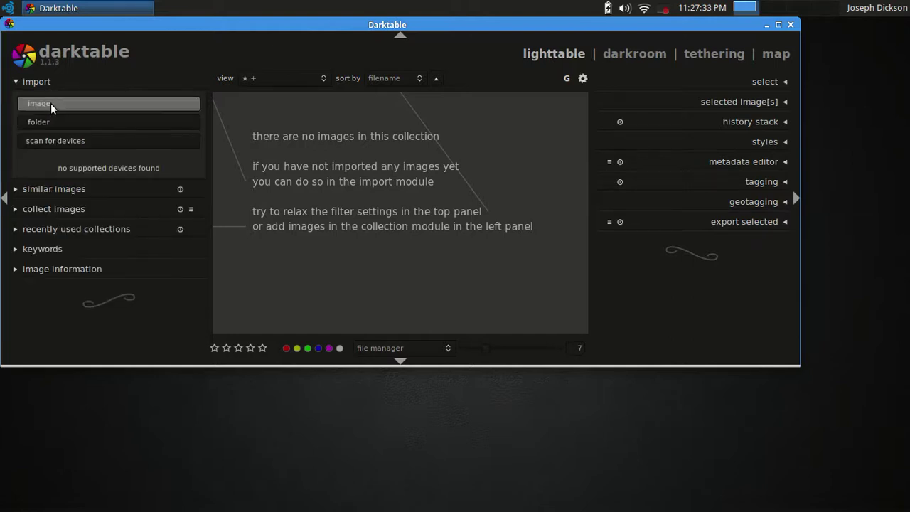
{"action": "left_click", "coordinate": [51, 106]}
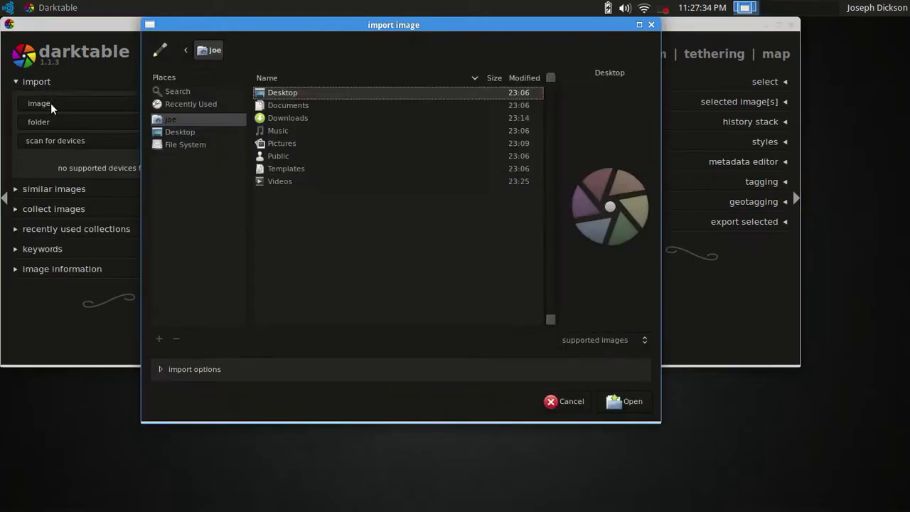
- Browse the Pictures and home folders for an image to import, cancel the import, and close Darktable
{"action": "double_click", "coordinate": [287, 146]}
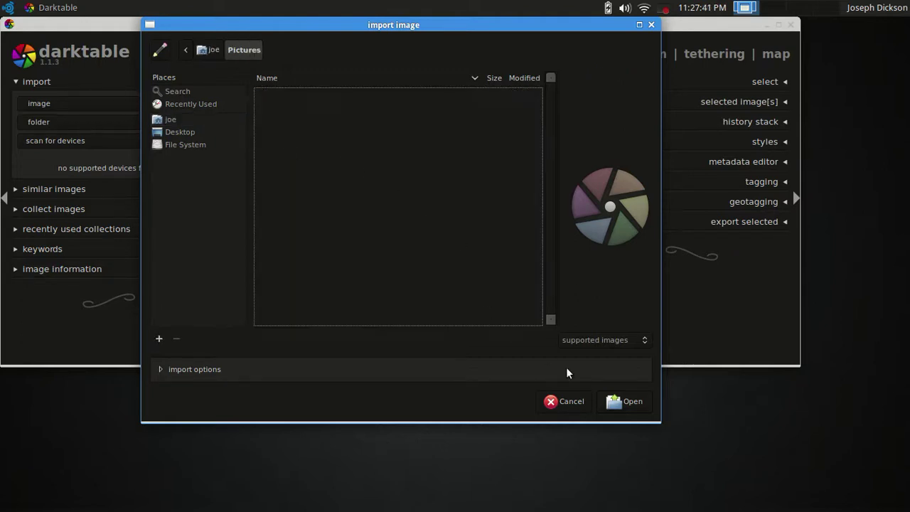
{"action": "left_click", "coordinate": [623, 402]}
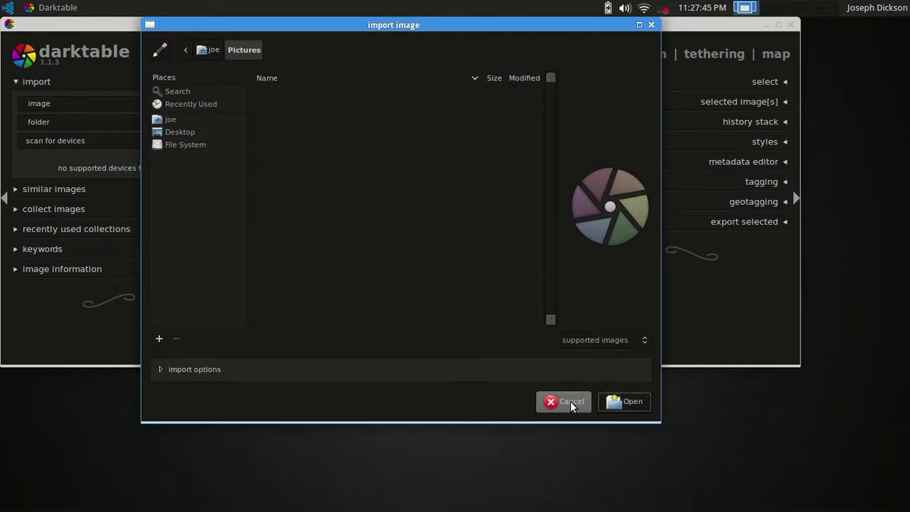
{"action": "left_click", "coordinate": [171, 120]}
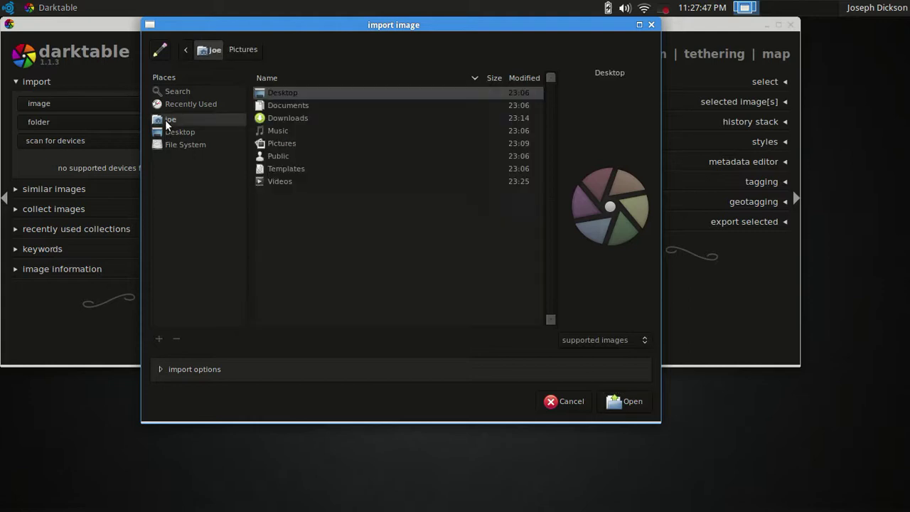
{"action": "left_click", "coordinate": [291, 108]}
{"action": "left_click", "coordinate": [291, 119]}
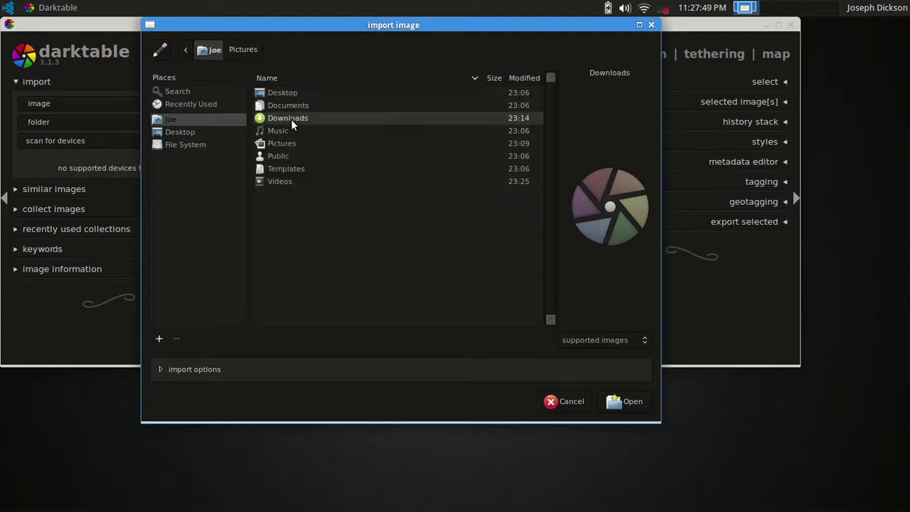
{"action": "left_click", "coordinate": [280, 132]}
{"action": "double_click", "coordinate": [280, 143]}
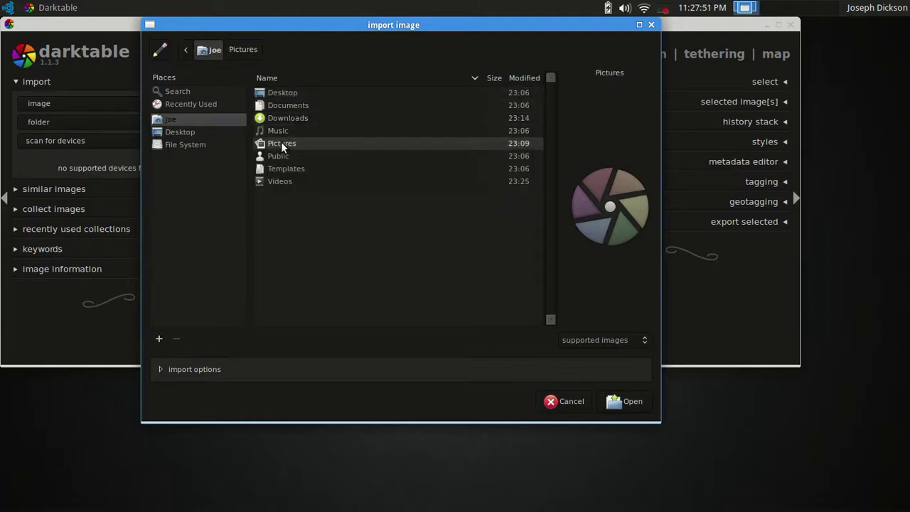
{"action": "left_click", "coordinate": [572, 402]}
{"action": "left_click", "coordinate": [791, 25]}
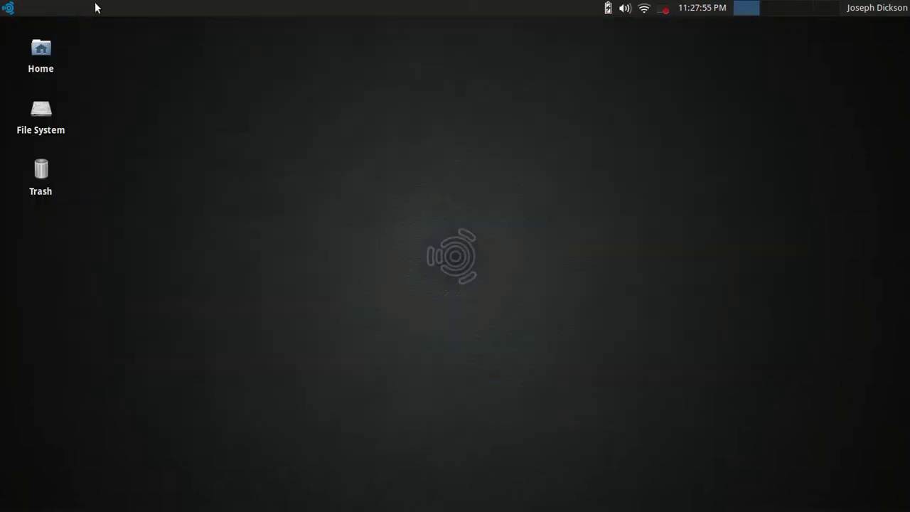
- Open the Home folder from the desktop, choosing Thunar as the preferred file manager
{"action": "double_click", "coordinate": [51, 45]}
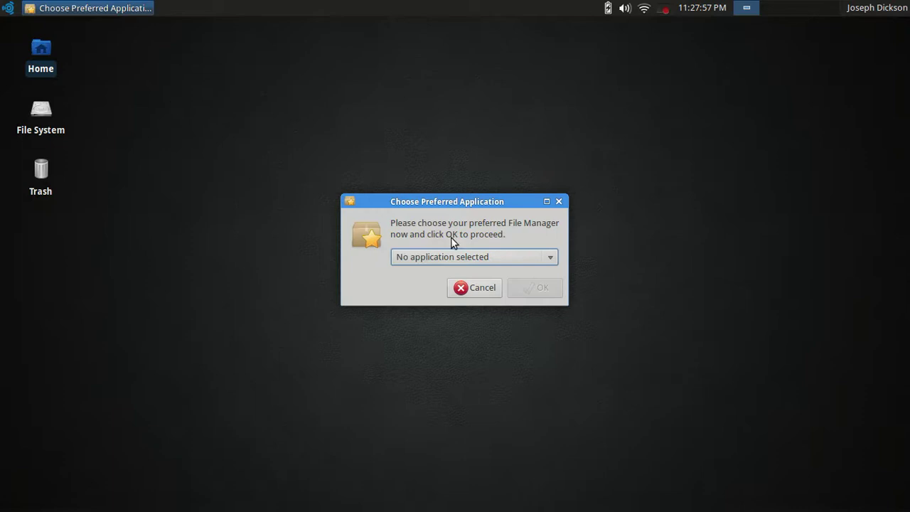
{"action": "left_click", "coordinate": [447, 255]}
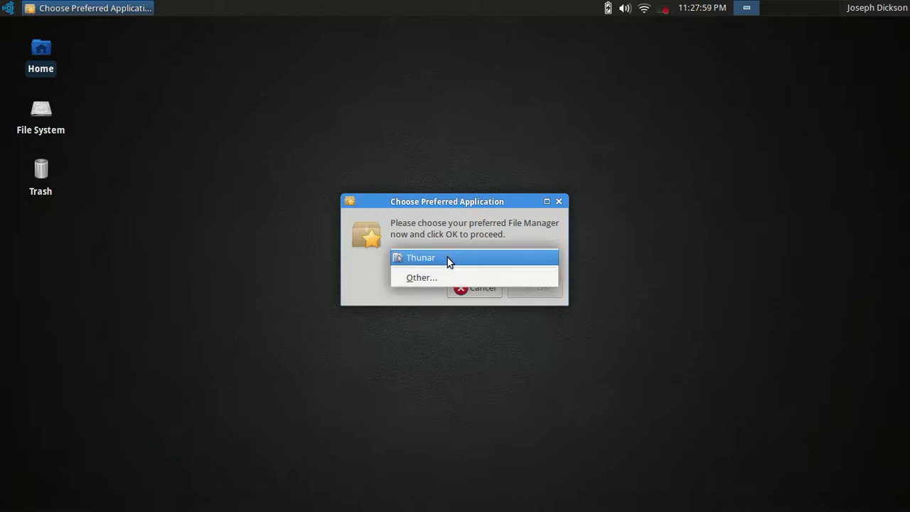
{"action": "left_click", "coordinate": [448, 260]}
{"action": "left_click", "coordinate": [524, 286]}
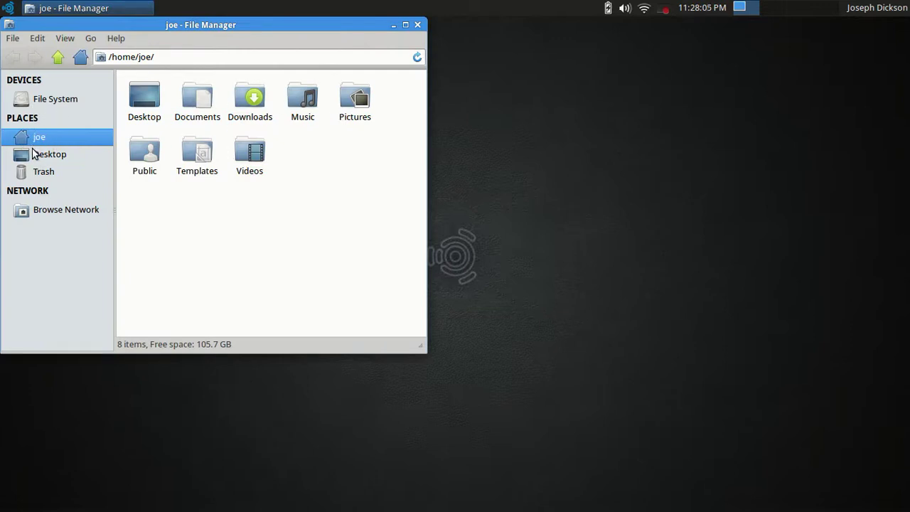
- View the file manager's About information and close its window
{"action": "left_click", "coordinate": [115, 39]}
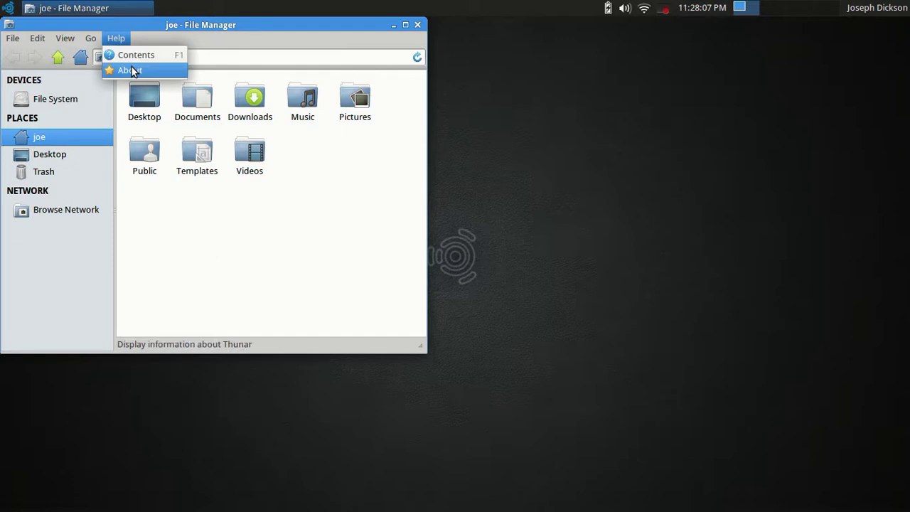
{"action": "left_click", "coordinate": [132, 68]}
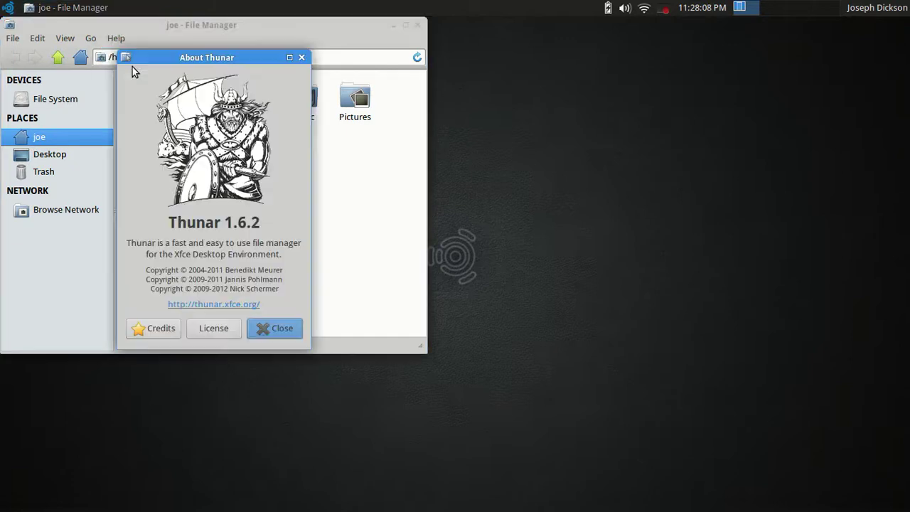
{"action": "left_click", "coordinate": [302, 58]}
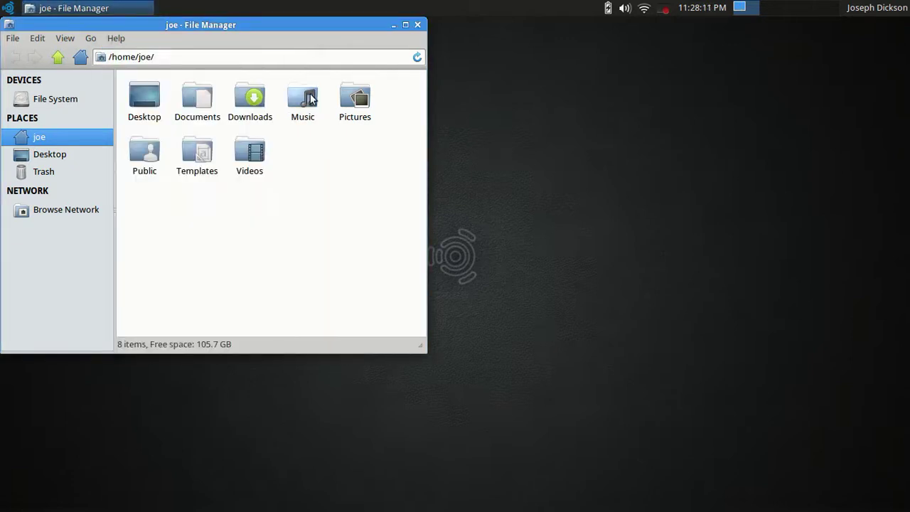
- Open the Pictures folder, view its screenshot PNG in the image viewer, and close the viewer
{"action": "double_click", "coordinate": [350, 96]}
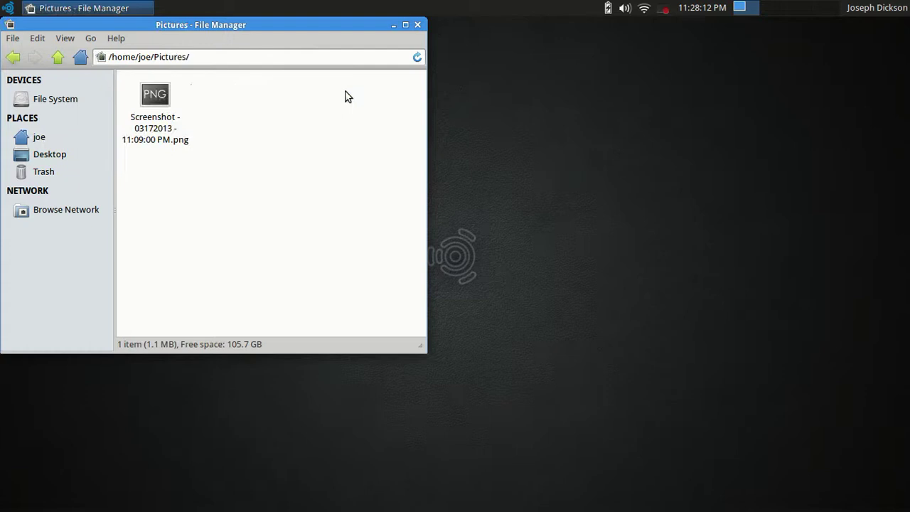
{"action": "left_click", "coordinate": [151, 93]}
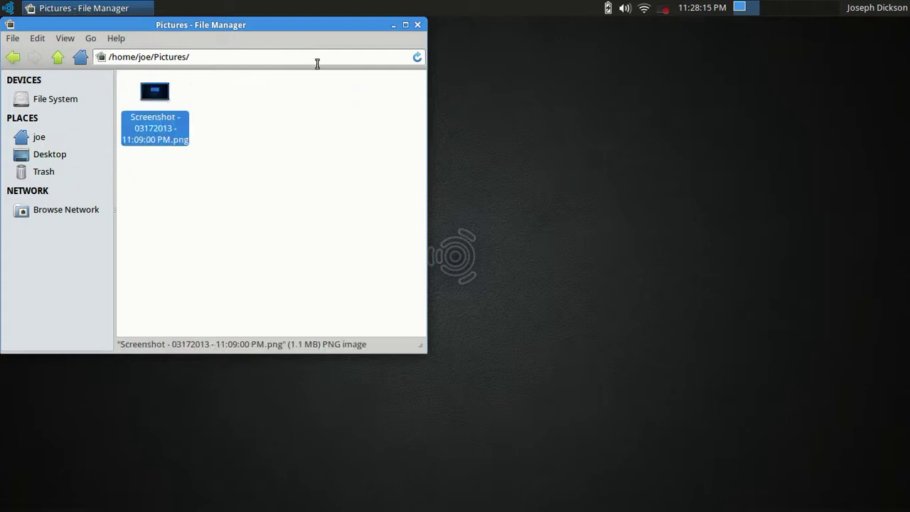
{"action": "double_click", "coordinate": [162, 93]}
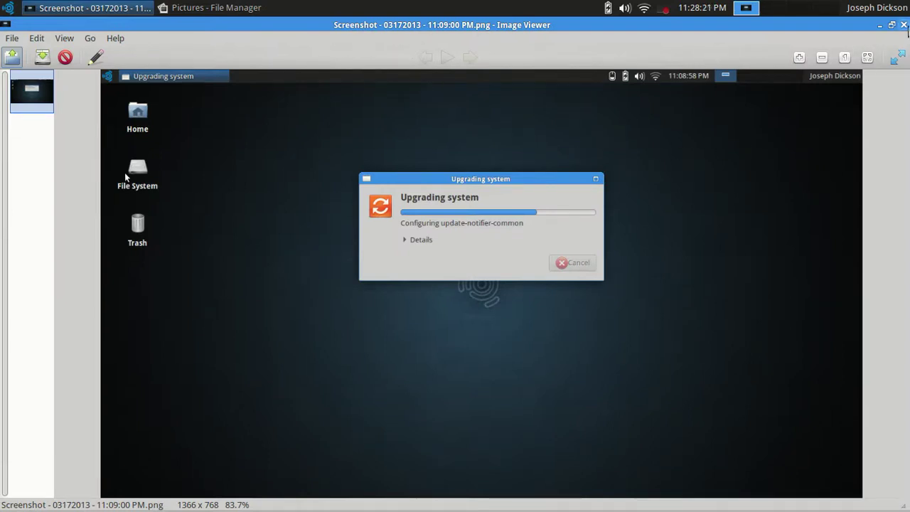
{"action": "left_click", "coordinate": [904, 25]}
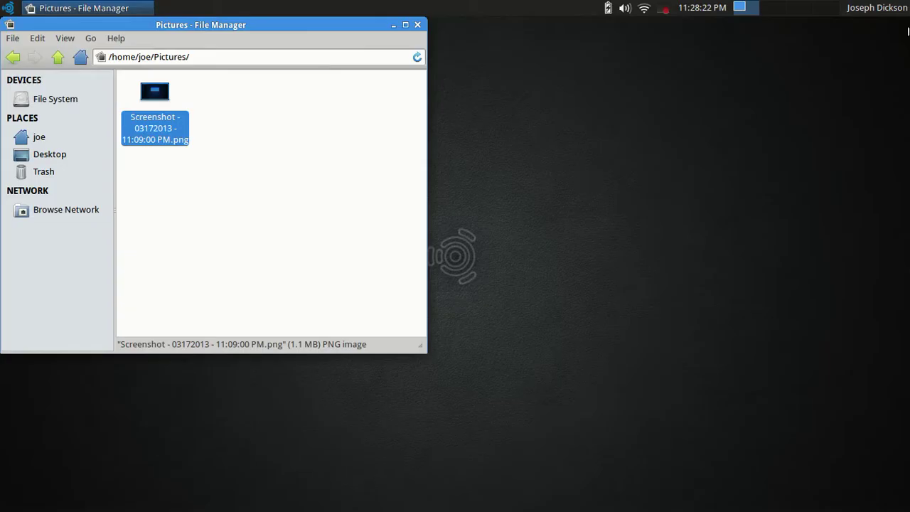
- Open the Audacious music player from the Media Playback category, move its window toward the middle of the desktop, and close it
{"action": "left_click", "coordinate": [9, 8]}
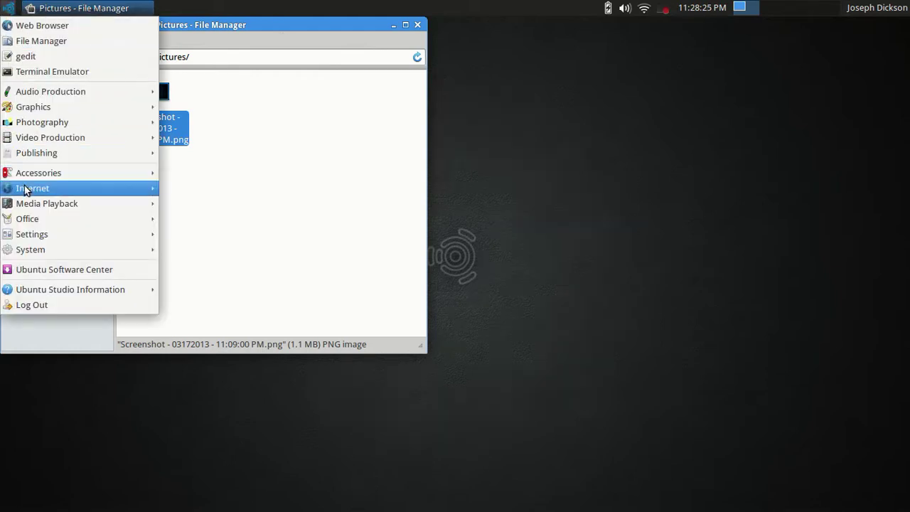
{"action": "mouse_move", "coordinate": [28, 204]}
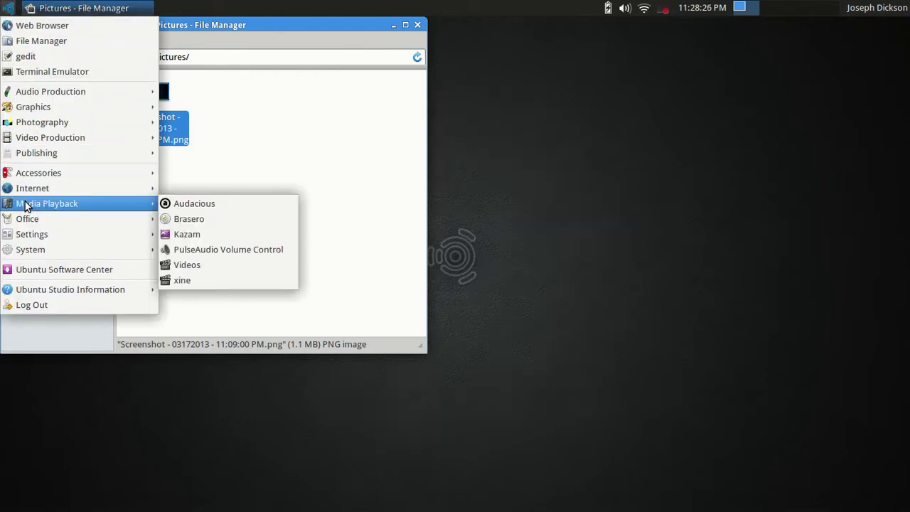
{"action": "left_click", "coordinate": [192, 204]}
{"action": "left_click_drag", "start_coordinate": [260, 26], "coordinate": [559, 127]}
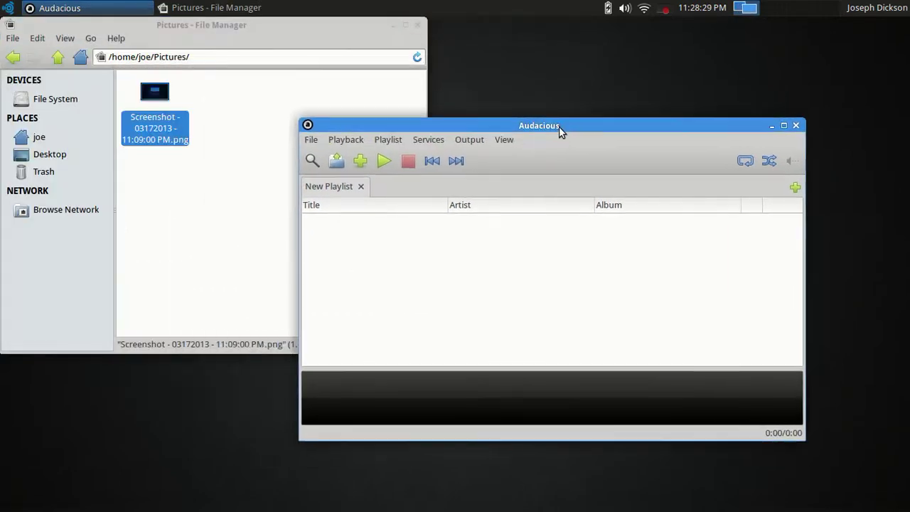
{"action": "left_click", "coordinate": [795, 126]}
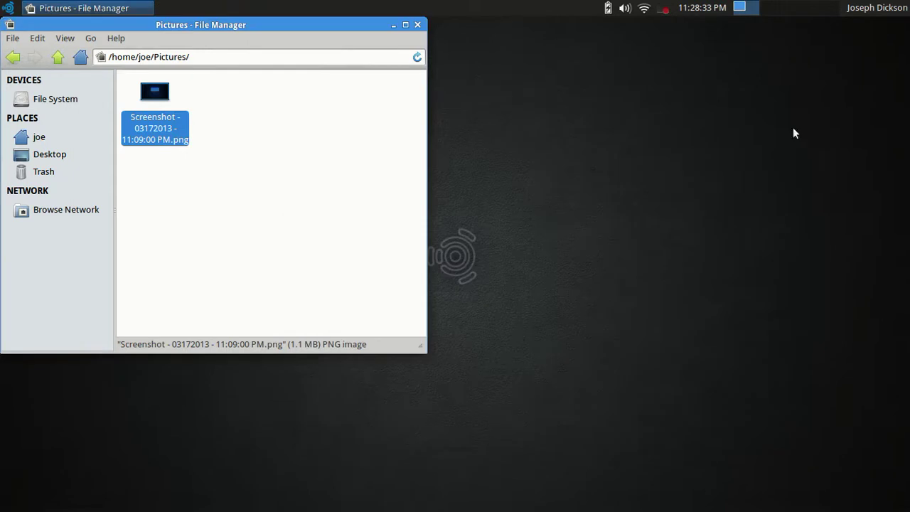
- Open Document Viewer from the Accessories category and close it
{"action": "left_click", "coordinate": [9, 8]}
{"action": "mouse_move", "coordinate": [55, 173]}
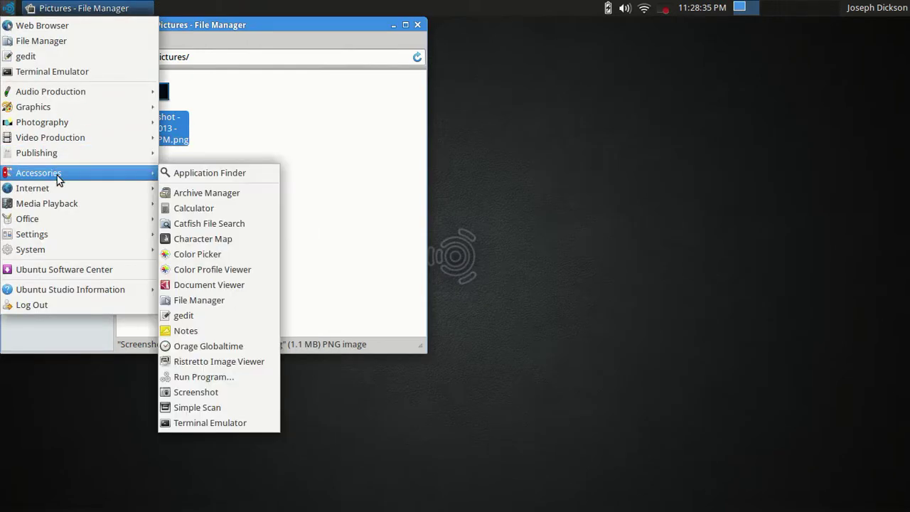
{"action": "left_click", "coordinate": [243, 288]}
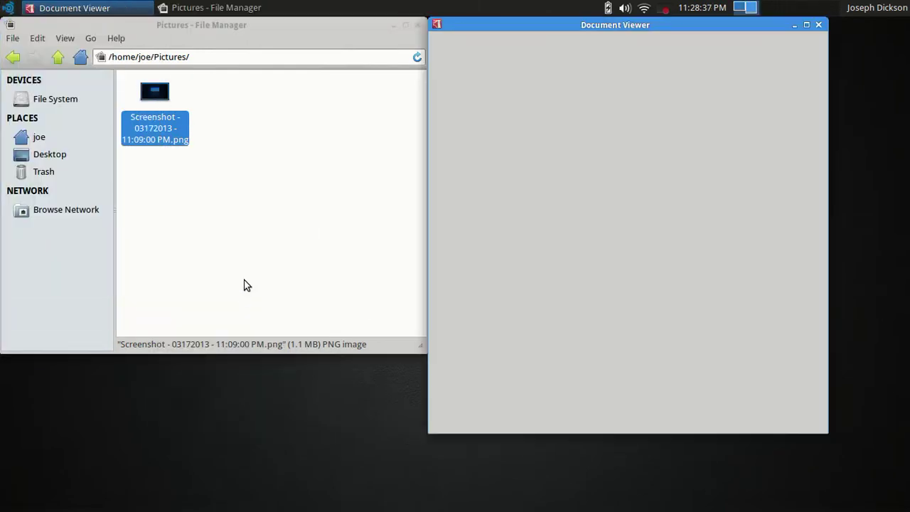
{"action": "left_click", "coordinate": [819, 26]}
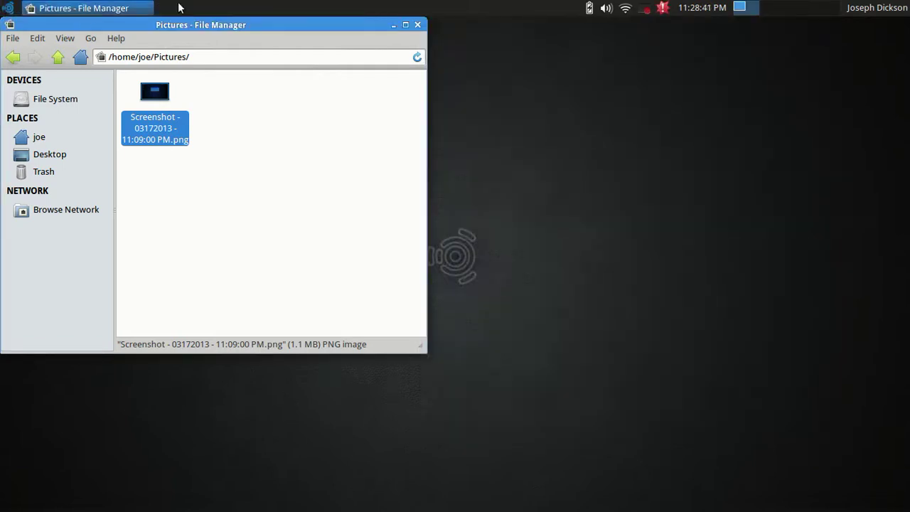
- Open the detected crash report, show its details, and continue with sending the error report enabled
{"action": "left_click", "coordinate": [665, 8]}
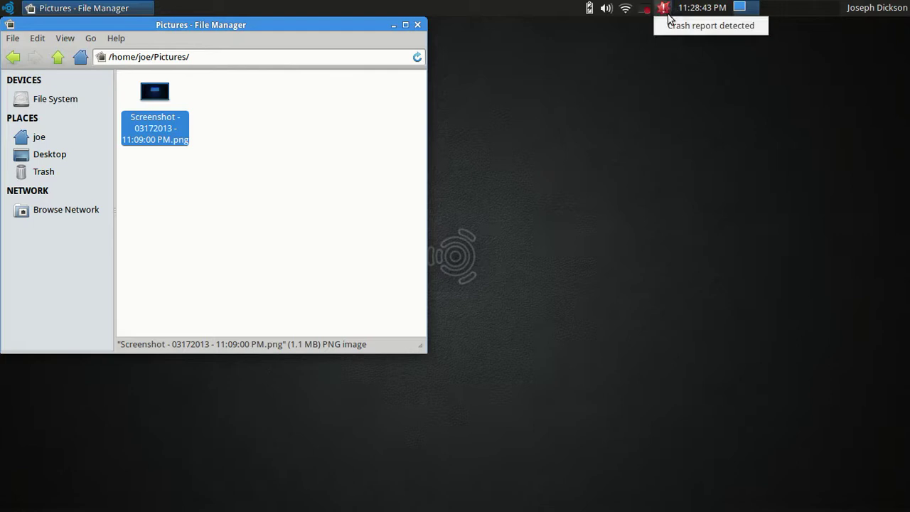
{"action": "left_click", "coordinate": [673, 27]}
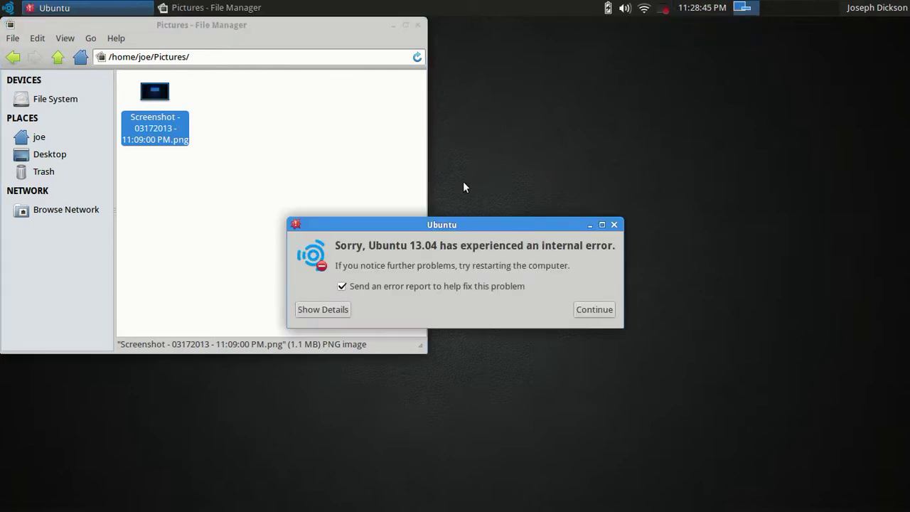
{"action": "left_click", "coordinate": [323, 309]}
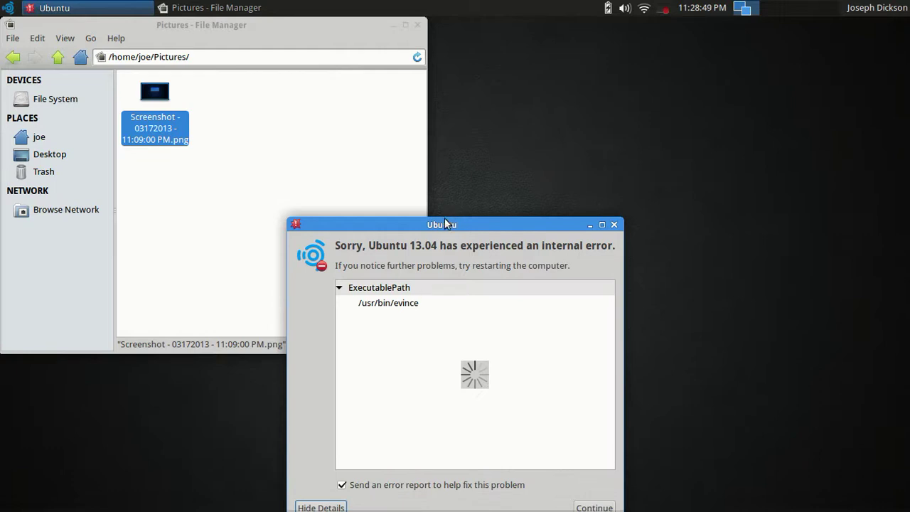
{"action": "left_click_drag", "start_coordinate": [443, 223], "coordinate": [690, 50]}
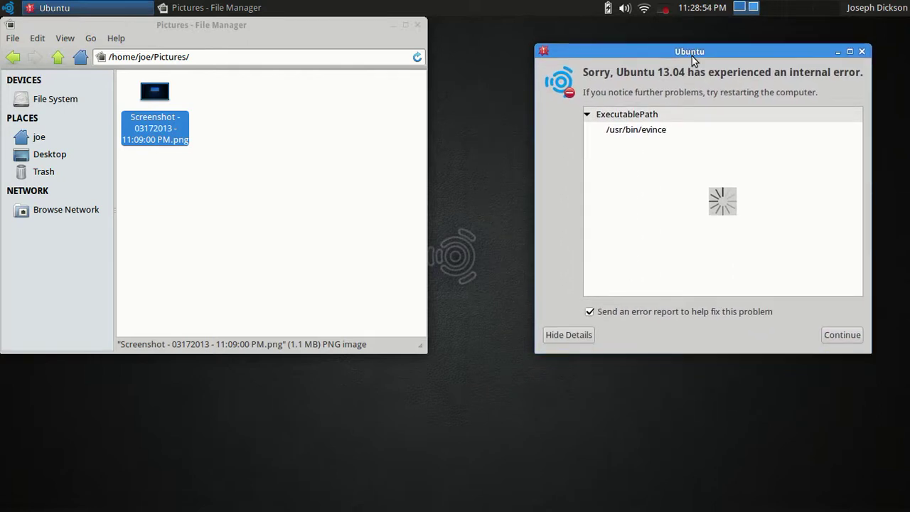
{"action": "left_click", "coordinate": [853, 339]}
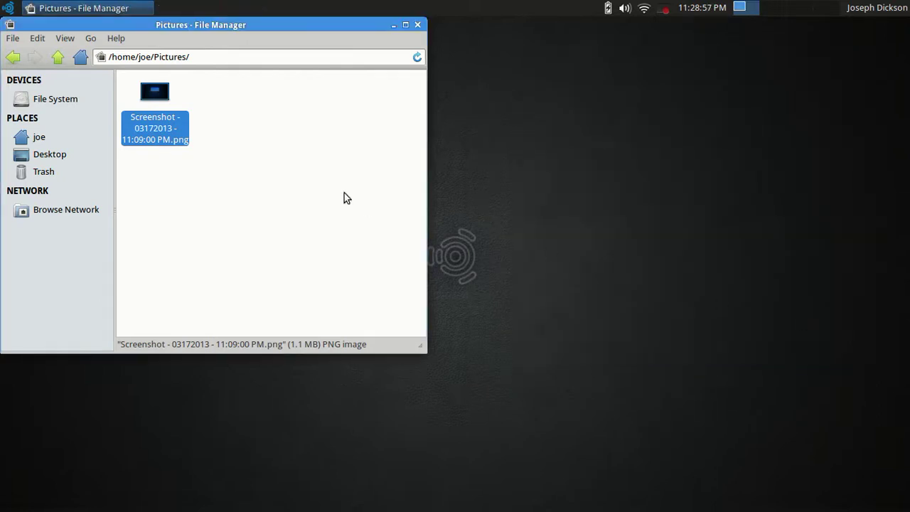
- Open Color Picker from the Accessories category, move its window clear of the file manager, and close it
{"action": "left_click", "coordinate": [7, 8]}
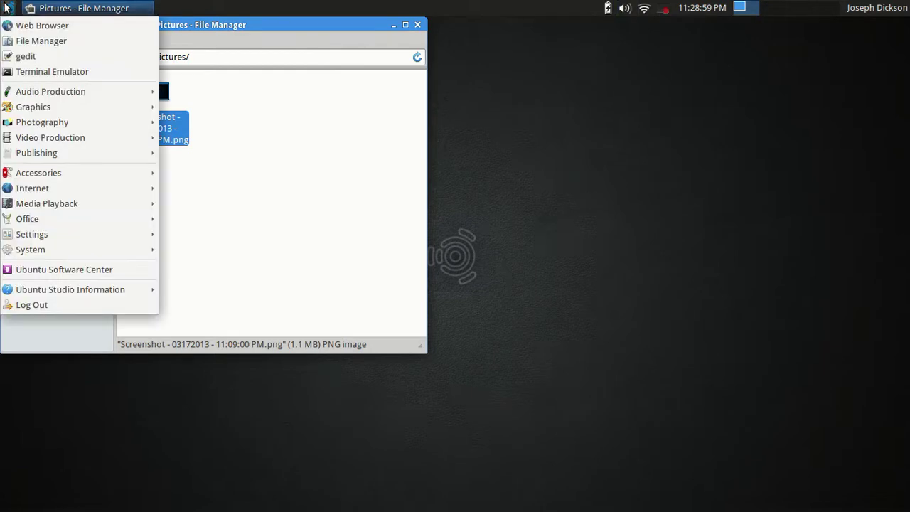
{"action": "mouse_move", "coordinate": [28, 173]}
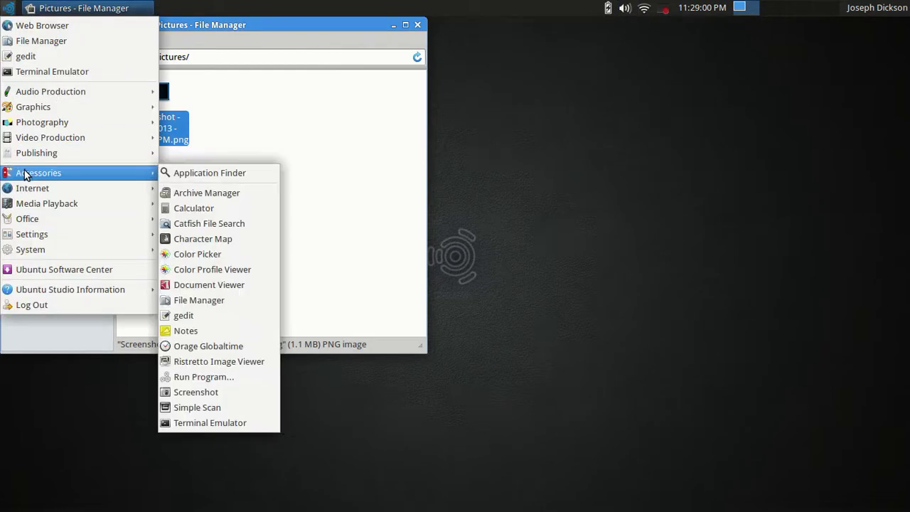
{"action": "left_click", "coordinate": [234, 257]}
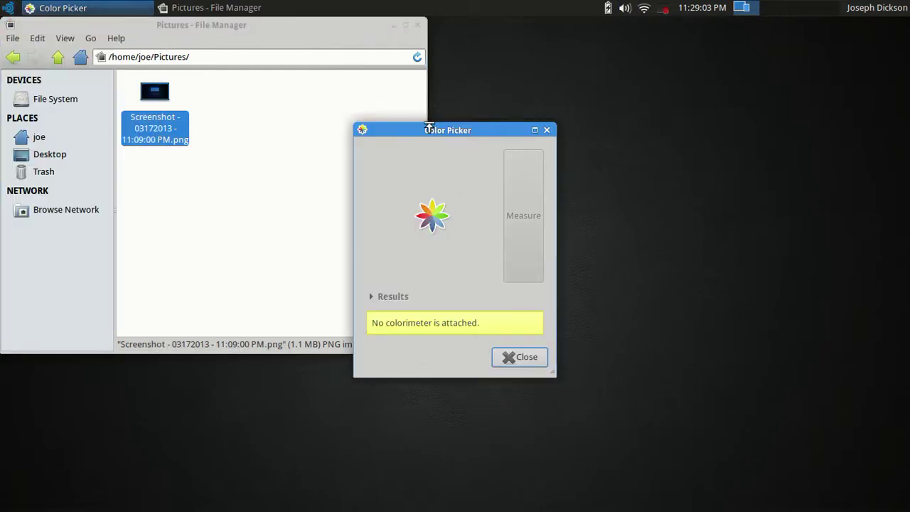
{"action": "left_click_drag", "start_coordinate": [434, 126], "coordinate": [601, 136]}
{"action": "left_click", "coordinate": [716, 140]}
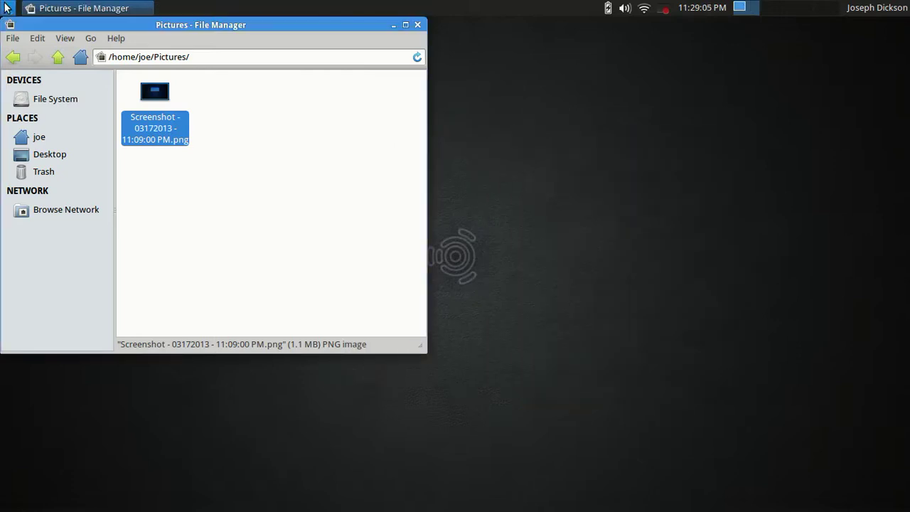
- Open the Network Connections settings and close the Firefox window showing the Launchpad login page
{"action": "left_click", "coordinate": [7, 8]}
{"action": "mouse_move", "coordinate": [34, 240]}
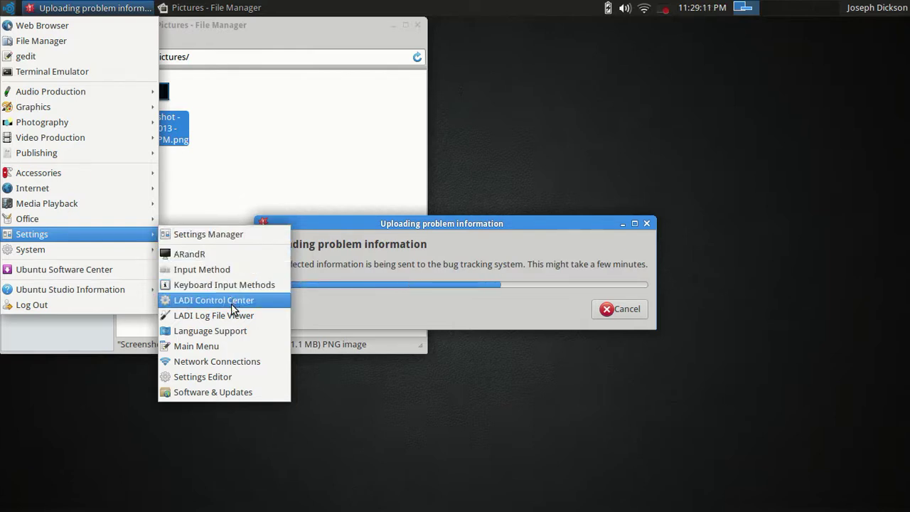
{"action": "left_click", "coordinate": [221, 361]}
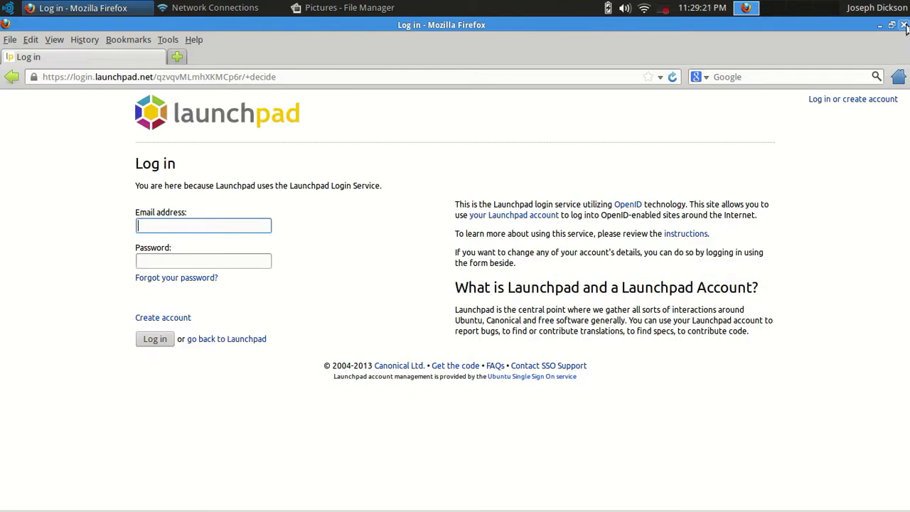
{"action": "left_click", "coordinate": [904, 25]}
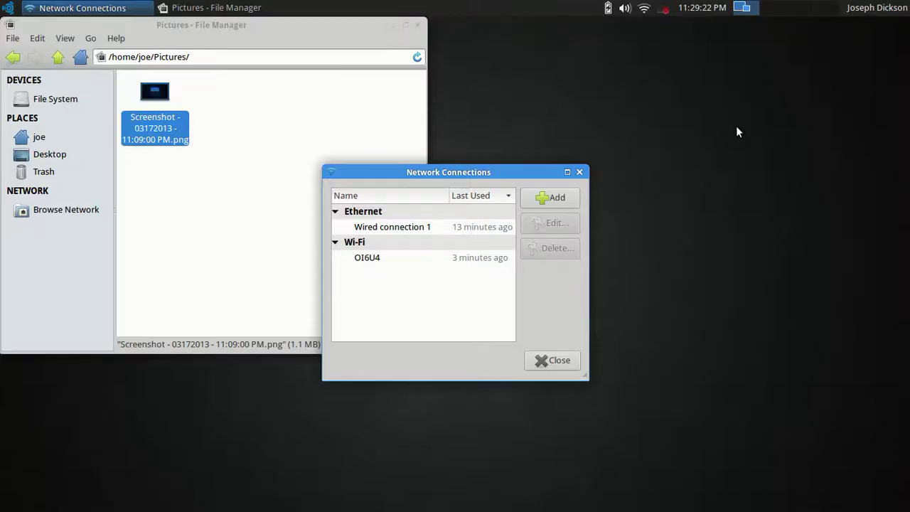
- Close the Network Connections window and open Extra Office Applications from the Office category
{"action": "left_click", "coordinate": [579, 172]}
{"action": "left_click", "coordinate": [8, 8]}
{"action": "mouse_move", "coordinate": [41, 173]}
{"action": "mouse_move", "coordinate": [41, 190]}
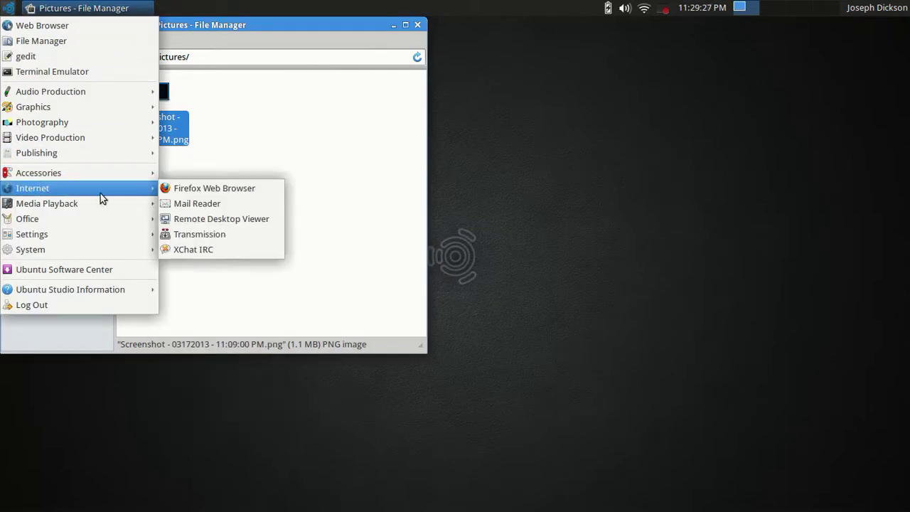
{"action": "mouse_move", "coordinate": [83, 206]}
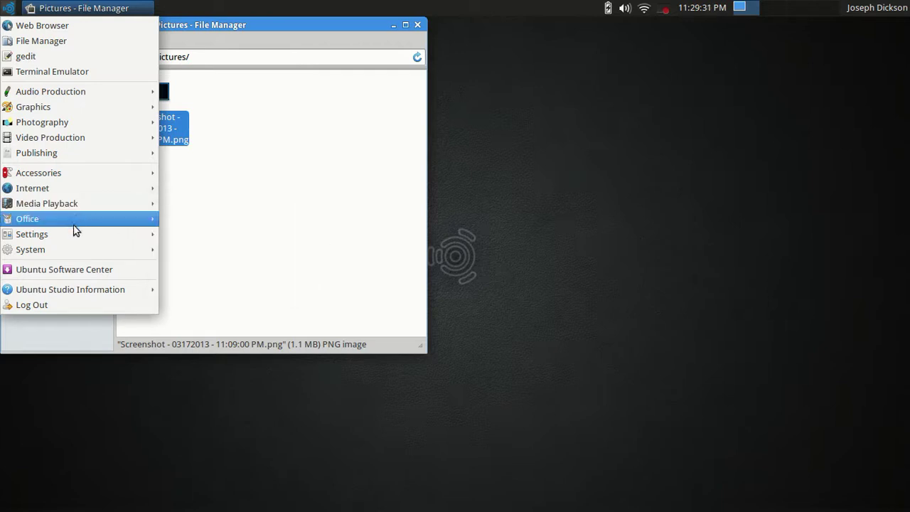
{"action": "mouse_move", "coordinate": [76, 226]}
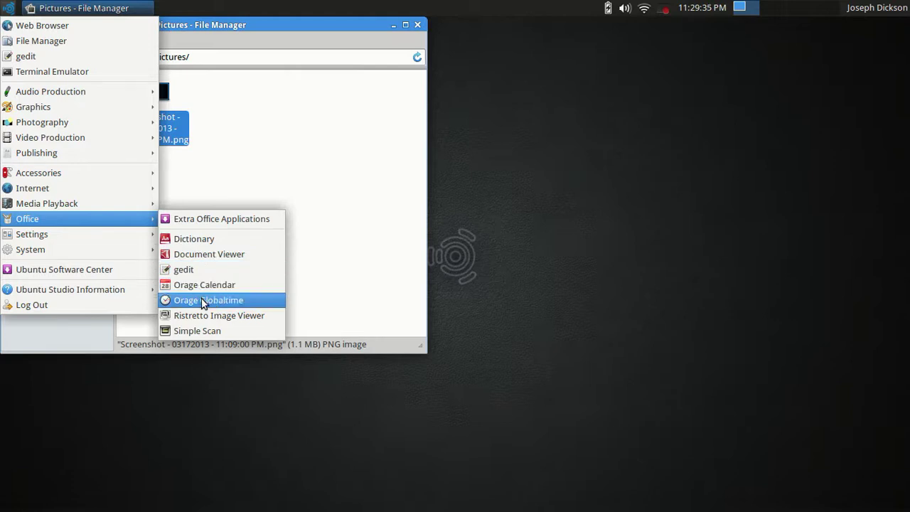
{"action": "left_click", "coordinate": [200, 226]}
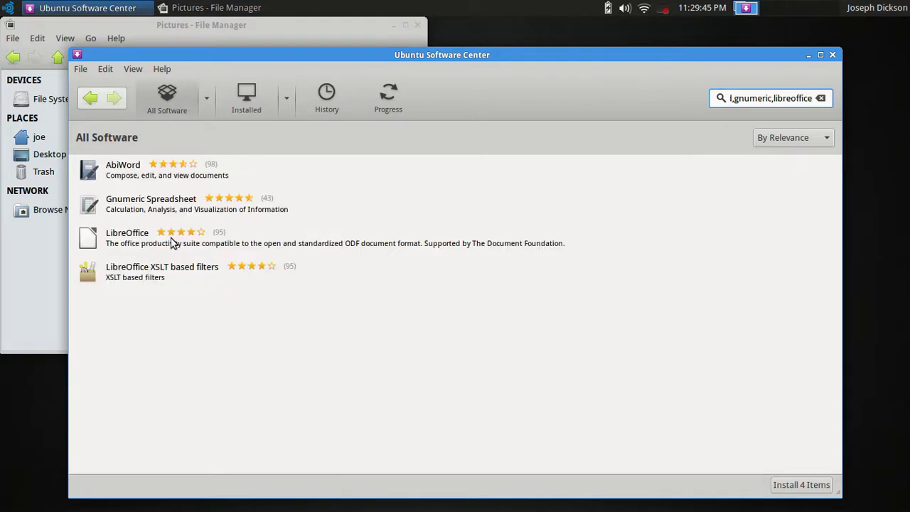
- Install AbiWord from the Software Center list, authenticating with the account password
{"action": "left_click", "coordinate": [167, 183]}
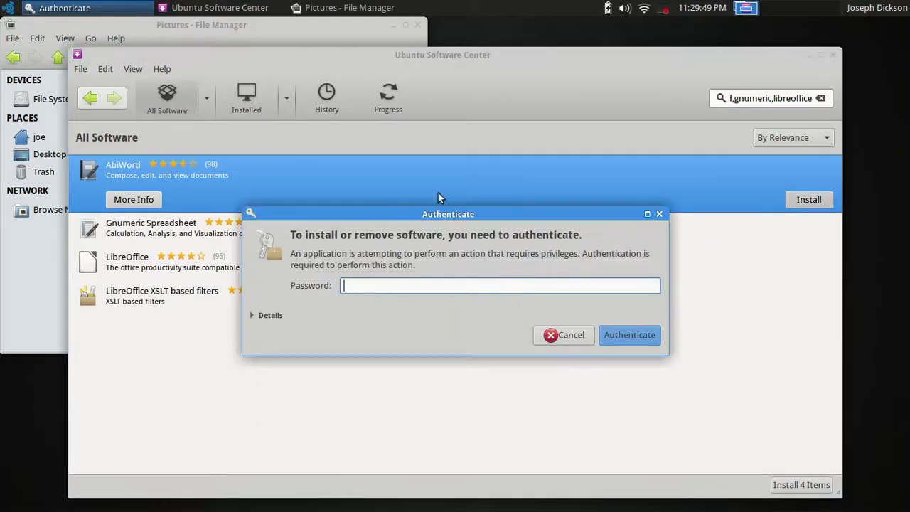
{"action": "type", "text": "j********"}
{"action": "key", "text": "Return"}
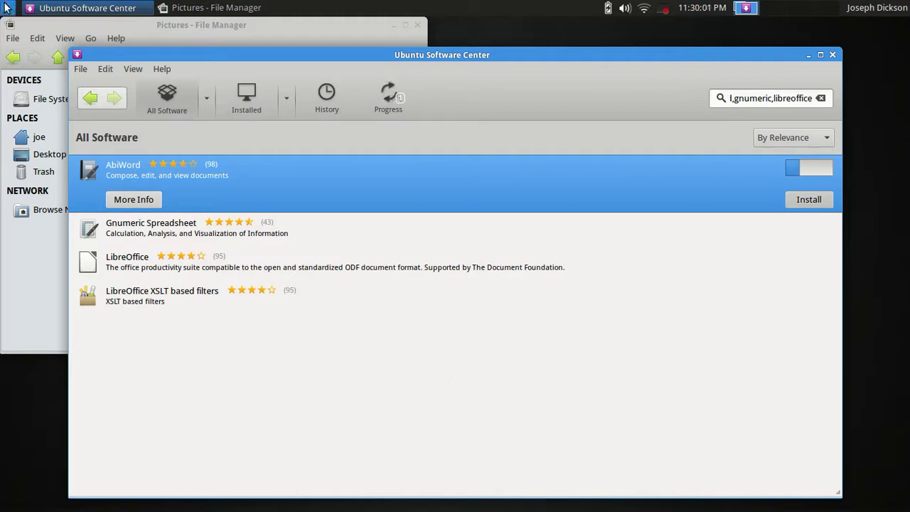
- Switch to the second workspace and open GIMP Image Editor from the Graphics category
{"action": "key", "text": "ctrl+alt+Right"}
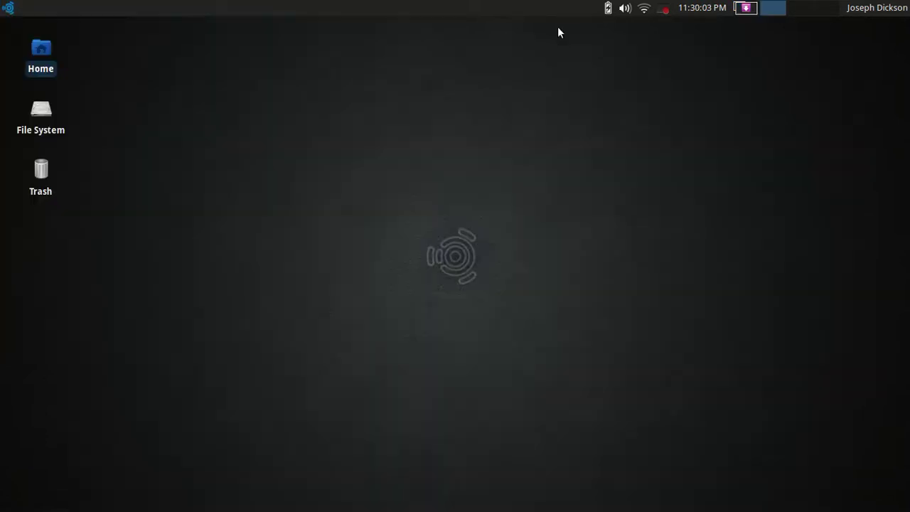
{"action": "left_click", "coordinate": [9, 7]}
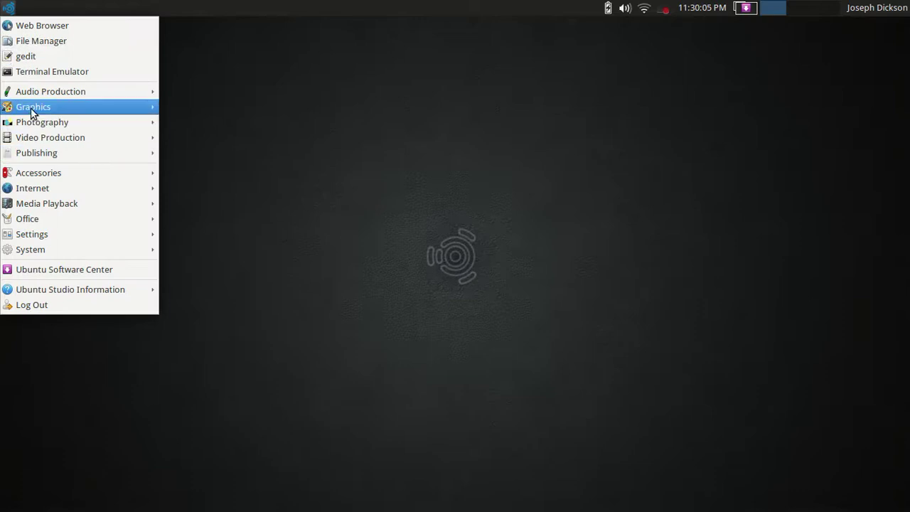
{"action": "mouse_move", "coordinate": [30, 107]}
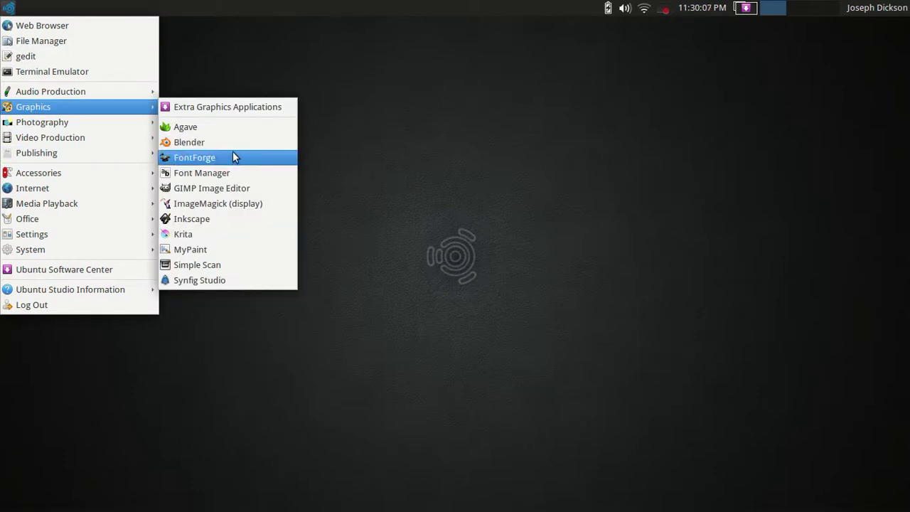
{"action": "left_click", "coordinate": [229, 189]}
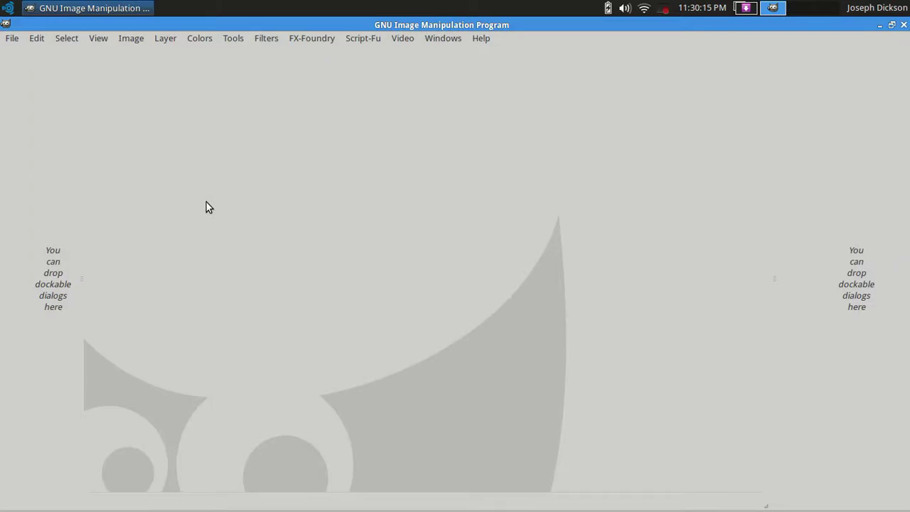
- Open the recently used file Screenshot - 03172013 - 11:09:00 PM.png in GIMP, and close both the image and GIMP
{"action": "left_click", "coordinate": [14, 40]}
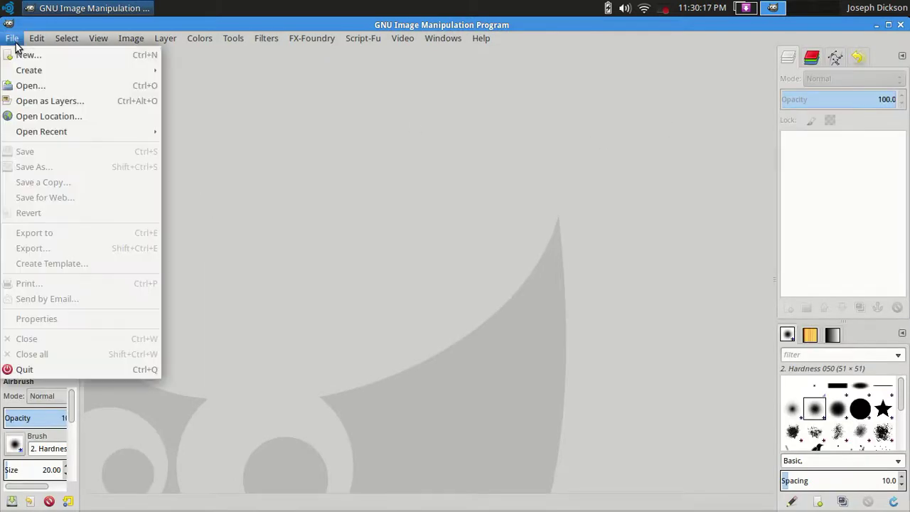
{"action": "left_click", "coordinate": [30, 86]}
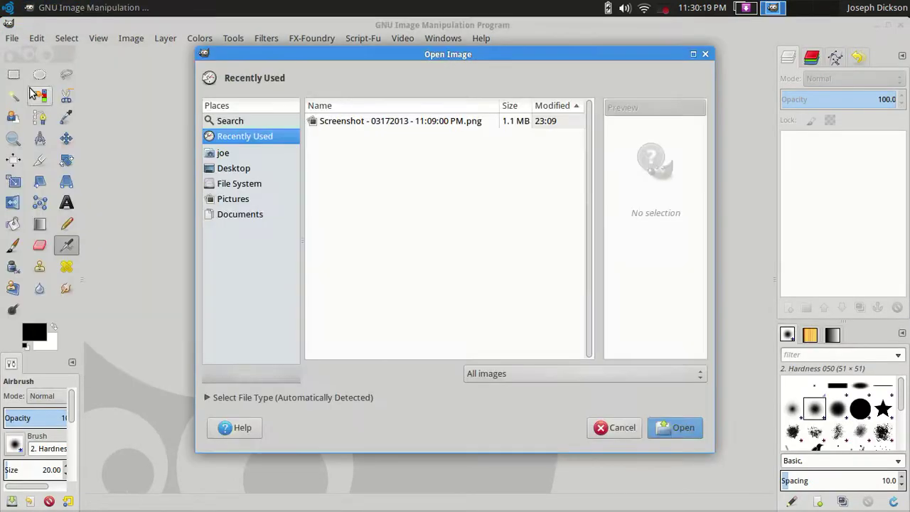
{"action": "left_click", "coordinate": [353, 121]}
{"action": "double_click", "coordinate": [354, 120]}
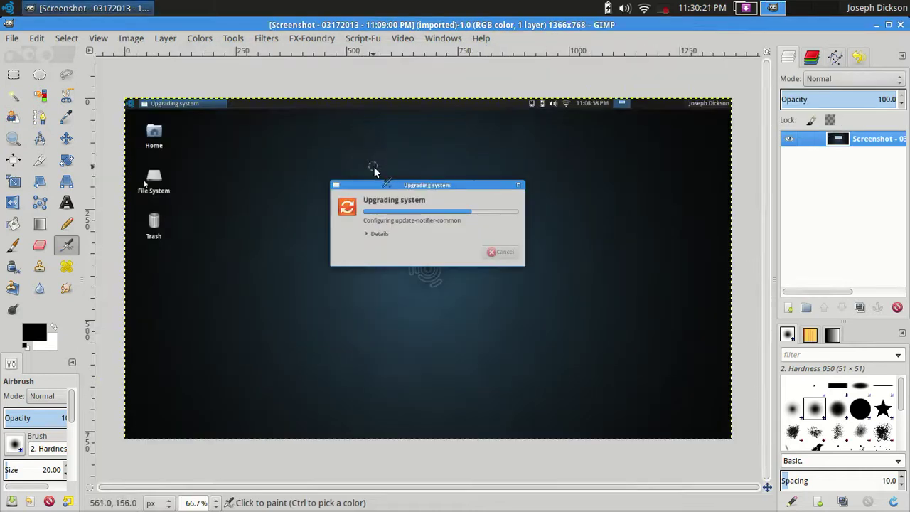
{"action": "left_click", "coordinate": [899, 25]}
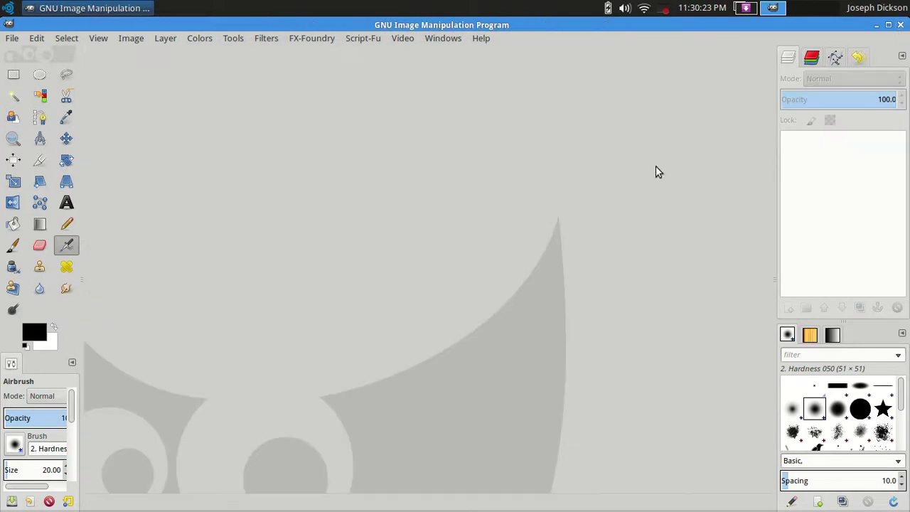
{"action": "left_click", "coordinate": [900, 25]}
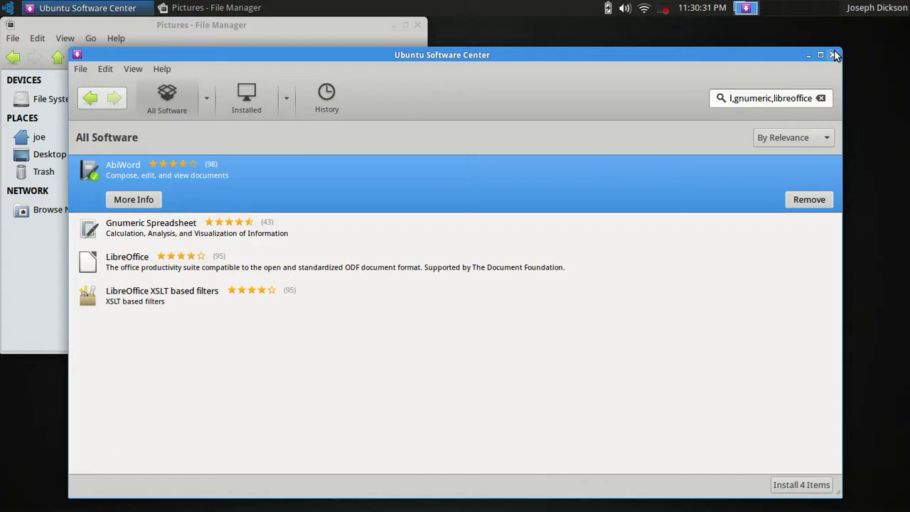
- Start installing LibreOffice from the Software Center results
{"action": "left_click", "coordinate": [160, 264]}
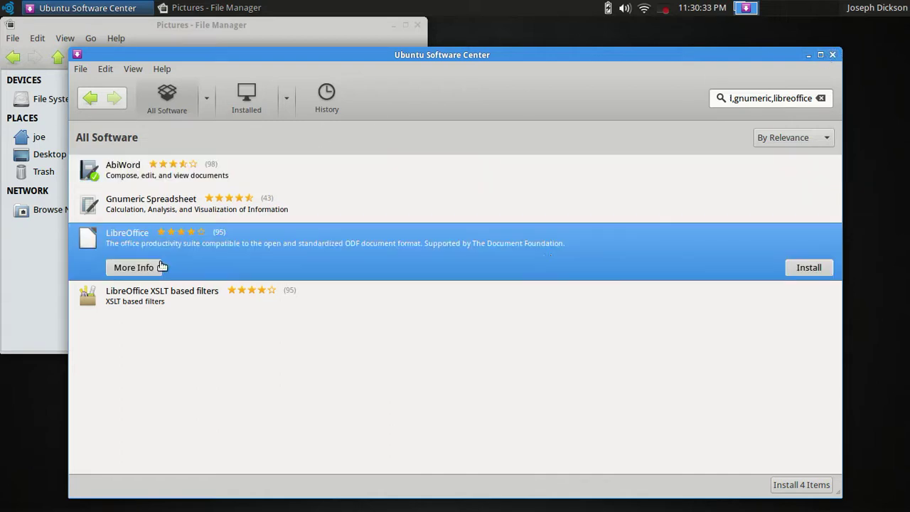
{"action": "left_click", "coordinate": [810, 268]}
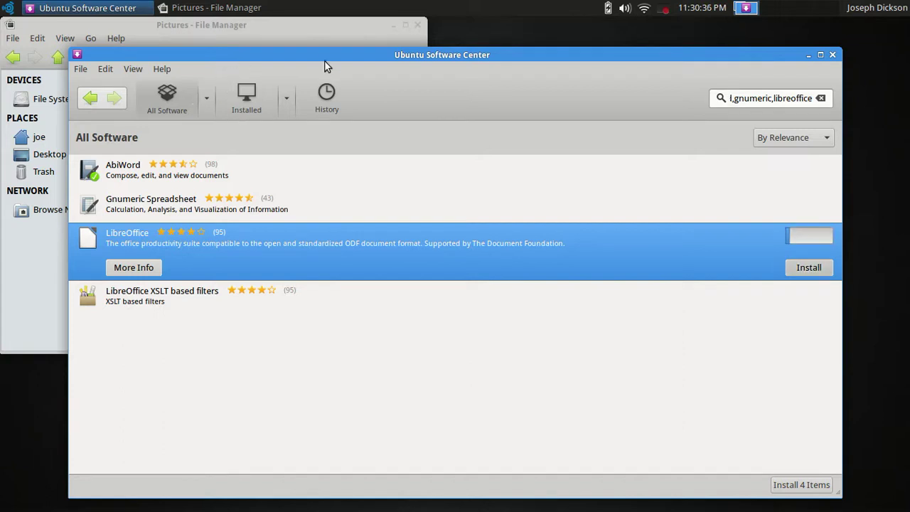
- Open AbiWord from the Office category, maximize its window to look over the blank document, and close it
{"action": "left_click", "coordinate": [8, 7]}
{"action": "mouse_move", "coordinate": [7, 179]}
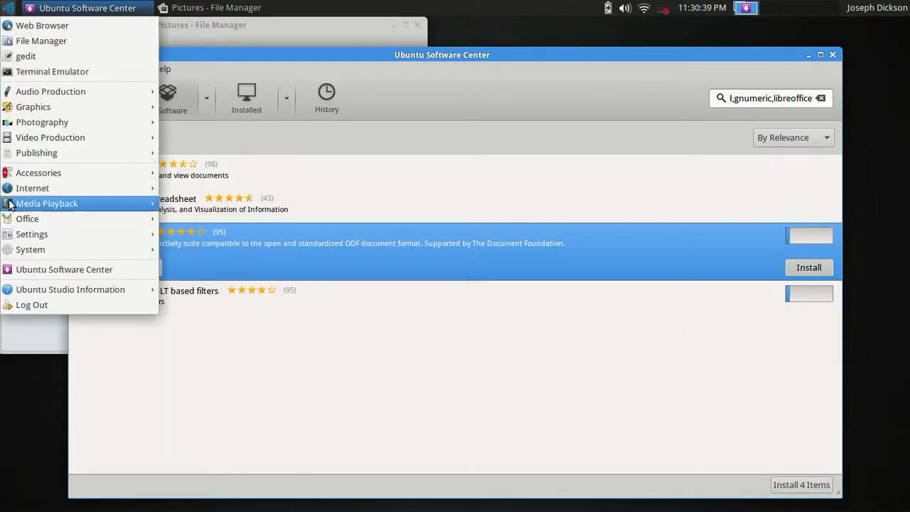
{"action": "mouse_move", "coordinate": [6, 219]}
{"action": "left_click", "coordinate": [186, 239]}
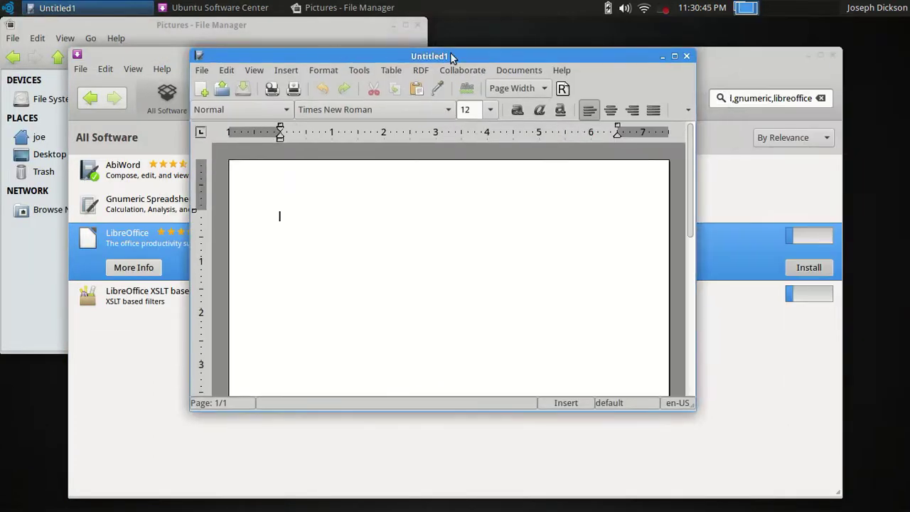
{"action": "left_click", "coordinate": [675, 56]}
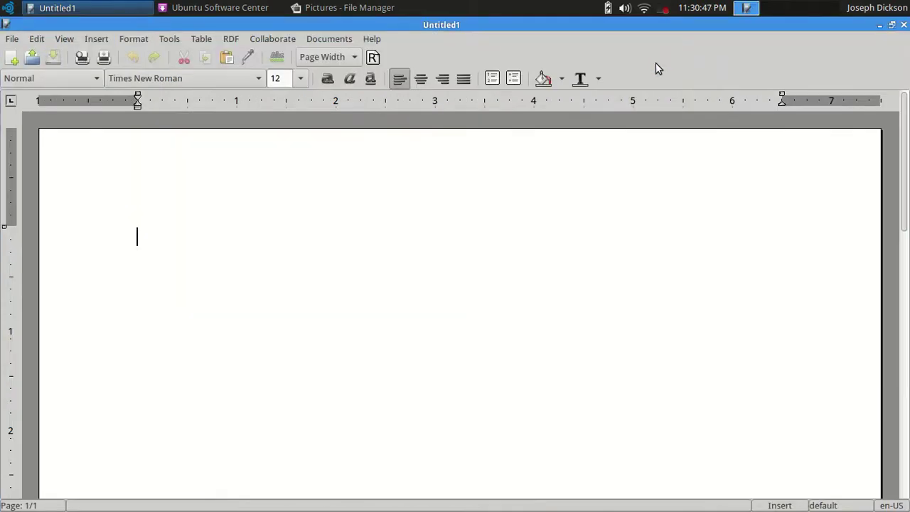
{"action": "scroll", "coordinate": [530, 342], "scroll_direction": "down", "scroll_amount": 10}
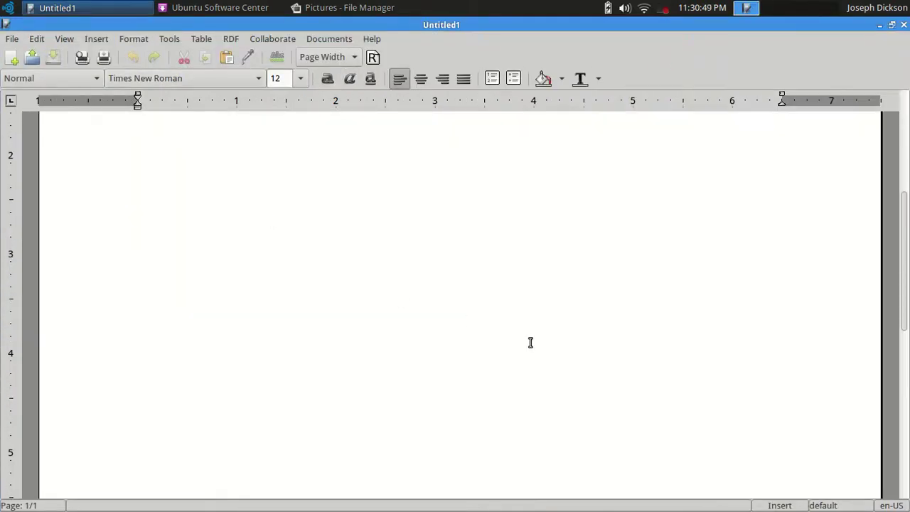
{"action": "scroll", "coordinate": [530, 342], "scroll_direction": "down", "scroll_amount": 5}
{"action": "scroll", "coordinate": [530, 342], "scroll_direction": "up", "scroll_amount": 15}
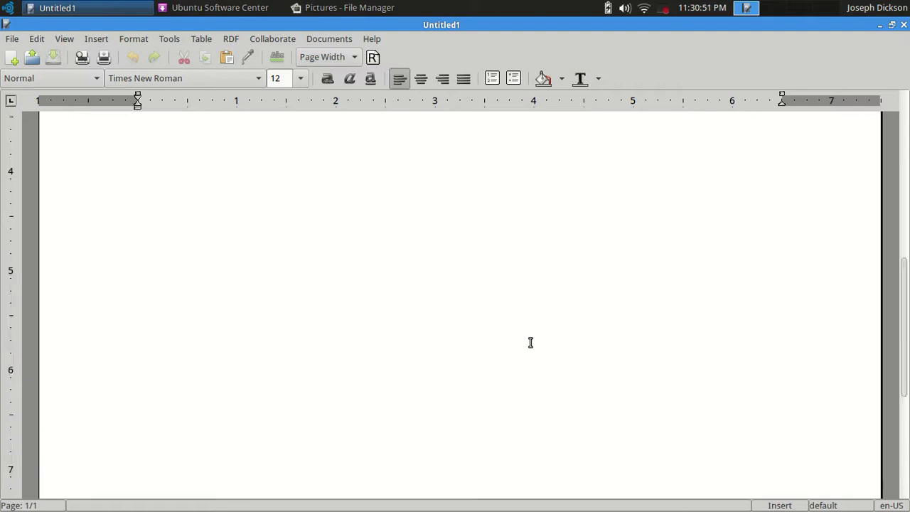
{"action": "left_click", "coordinate": [901, 29]}
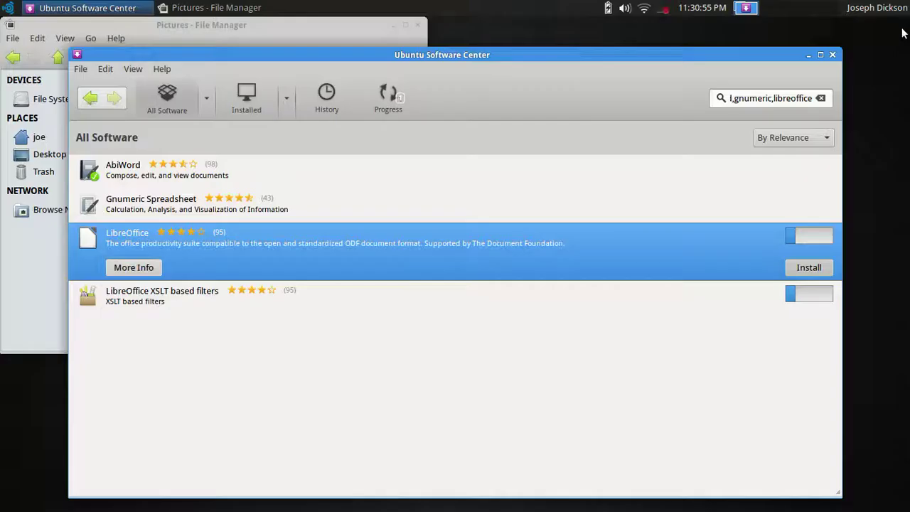
- Try to open Meterbridge from the Audio Production category
{"action": "left_click", "coordinate": [7, 7]}
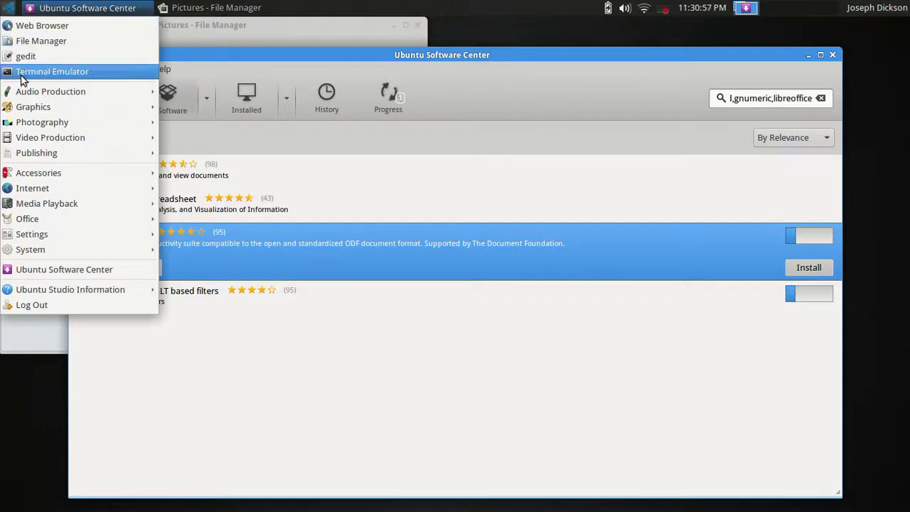
{"action": "mouse_move", "coordinate": [43, 96]}
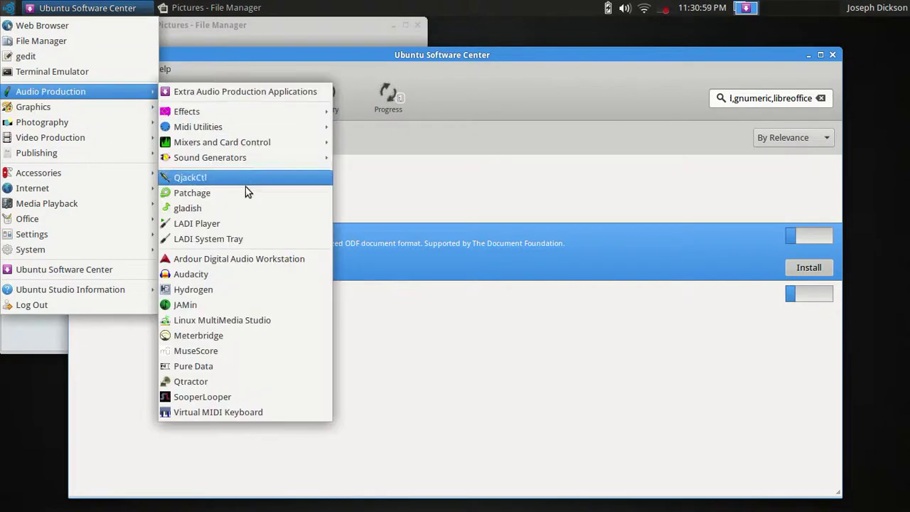
{"action": "left_click", "coordinate": [259, 334]}
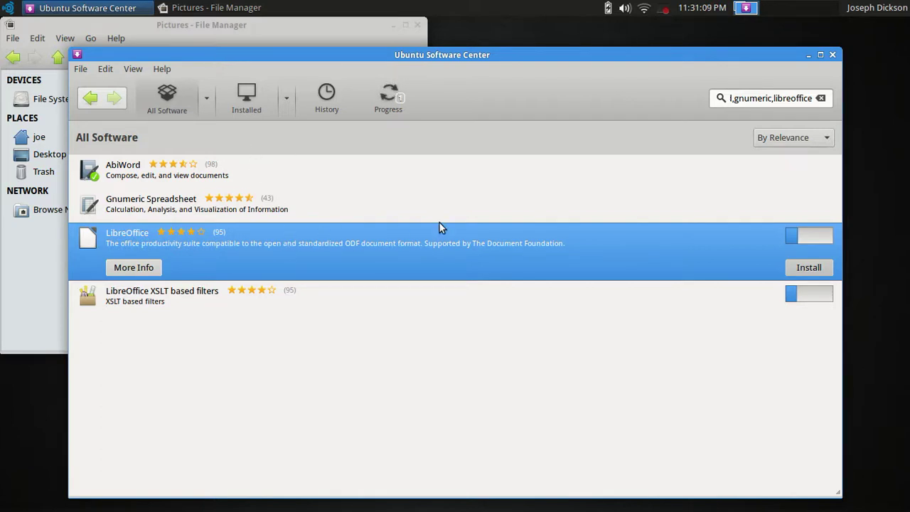
- Close the Pictures file manager window and try launching Meterbridge from the Audio Production category again
{"action": "left_click", "coordinate": [331, 36]}
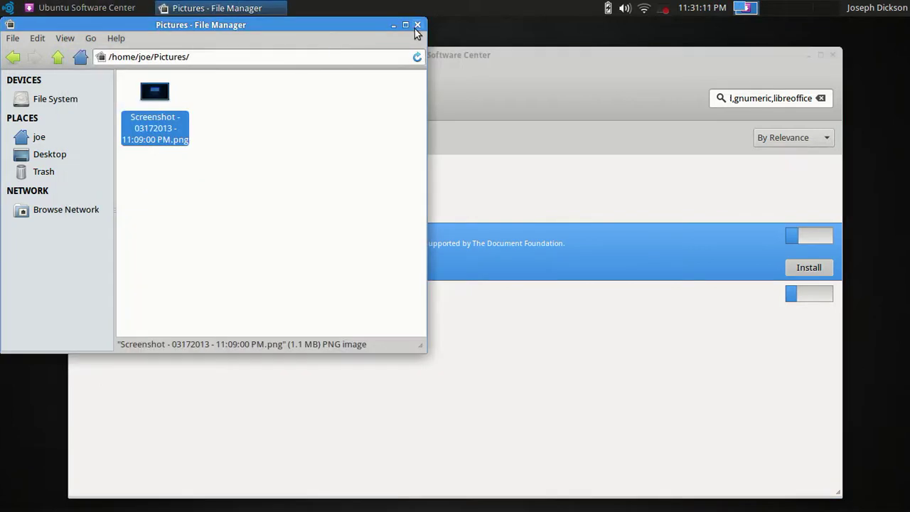
{"action": "left_click", "coordinate": [416, 27]}
{"action": "left_click", "coordinate": [8, 8]}
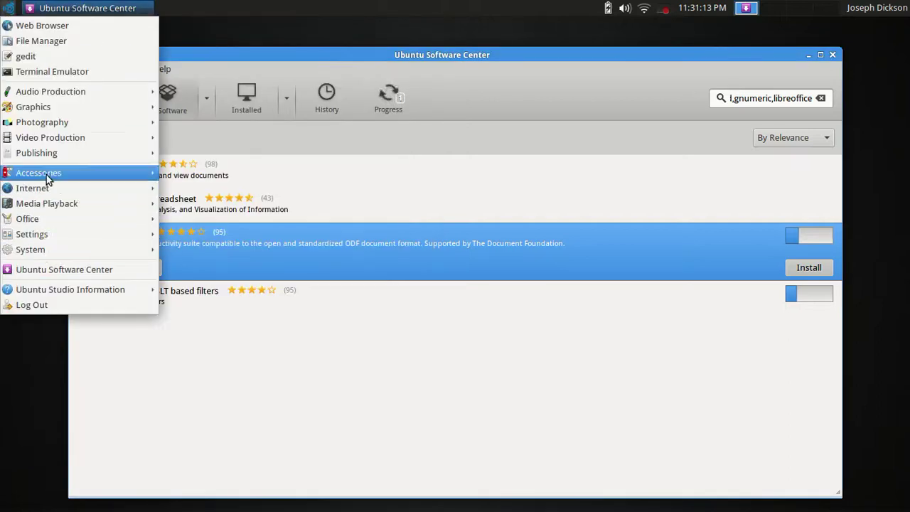
{"action": "mouse_move", "coordinate": [47, 92]}
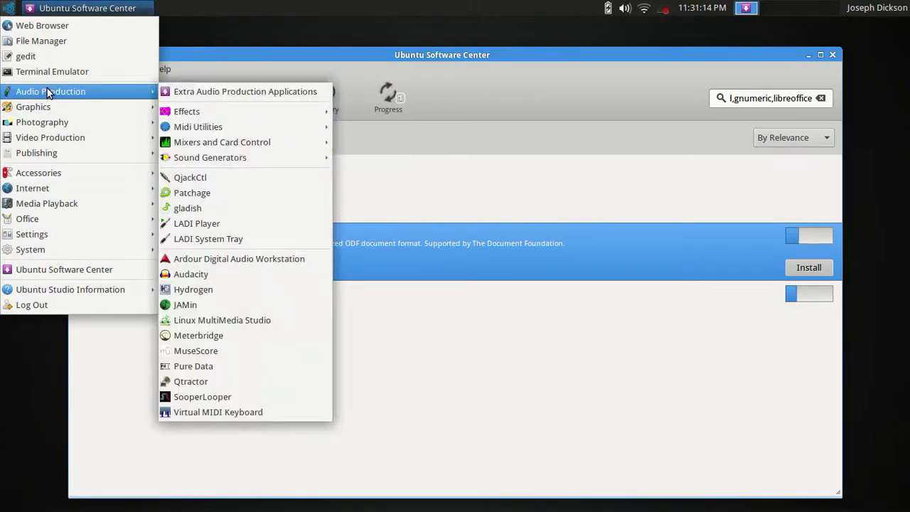
{"action": "left_click", "coordinate": [194, 334]}
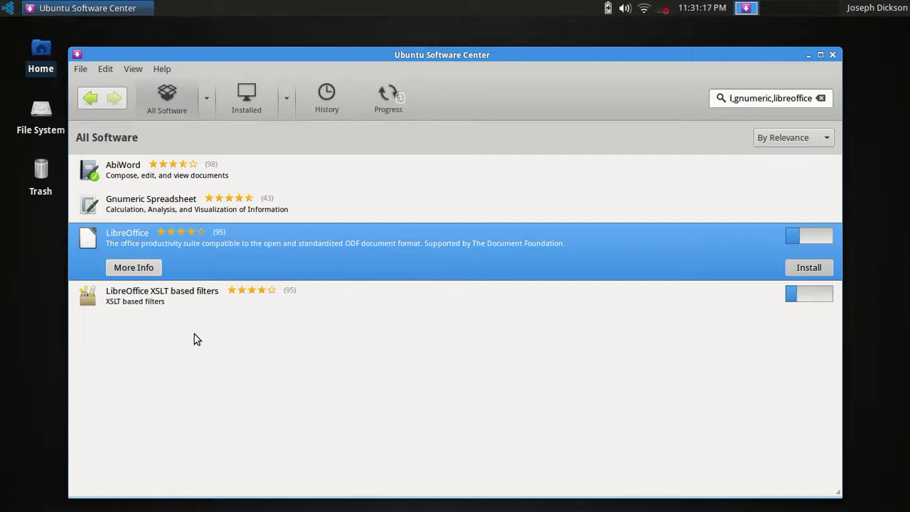
{"action": "key", "text": "alt+F1"}
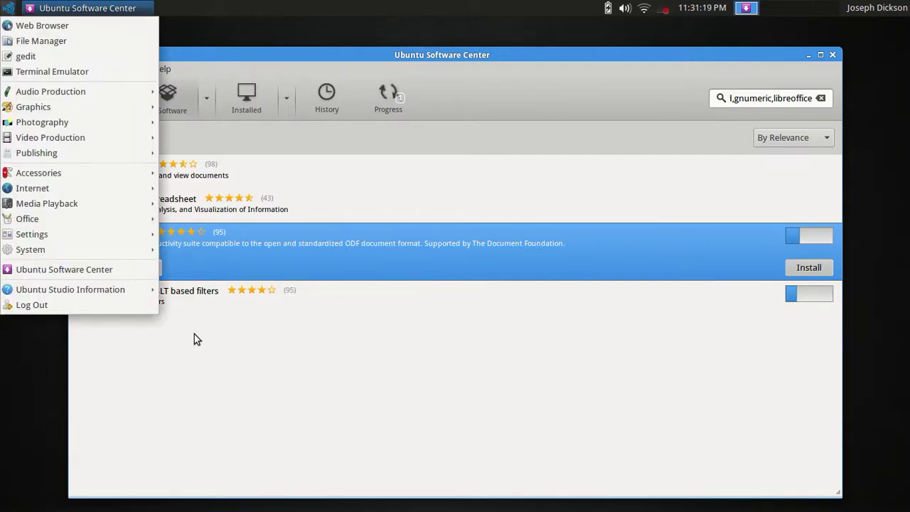
{"action": "left_click", "coordinate": [194, 334]}
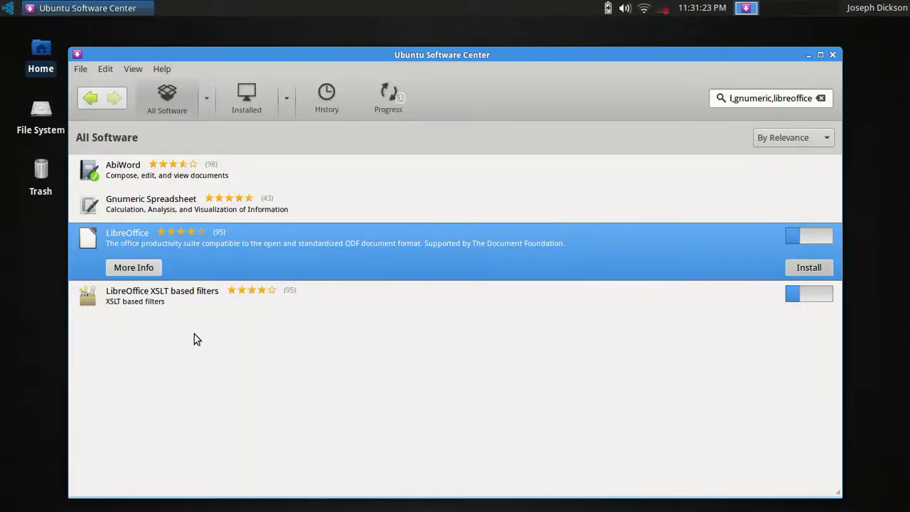
- Minimize the Software Center, and open Shotwell from the Photography category with photos imported from the ~/Pictures folder
{"action": "left_click", "coordinate": [809, 55]}
{"action": "left_click", "coordinate": [6, 8]}
{"action": "mouse_move", "coordinate": [39, 120]}
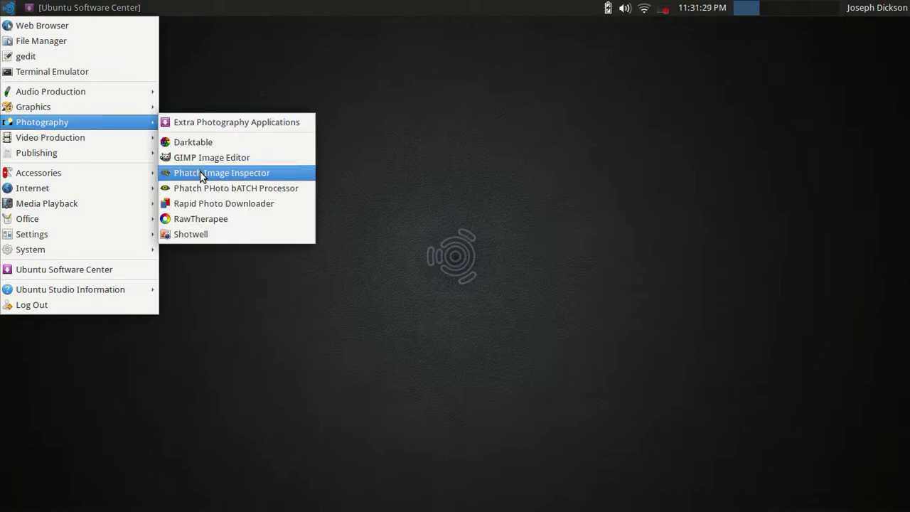
{"action": "left_click", "coordinate": [205, 234]}
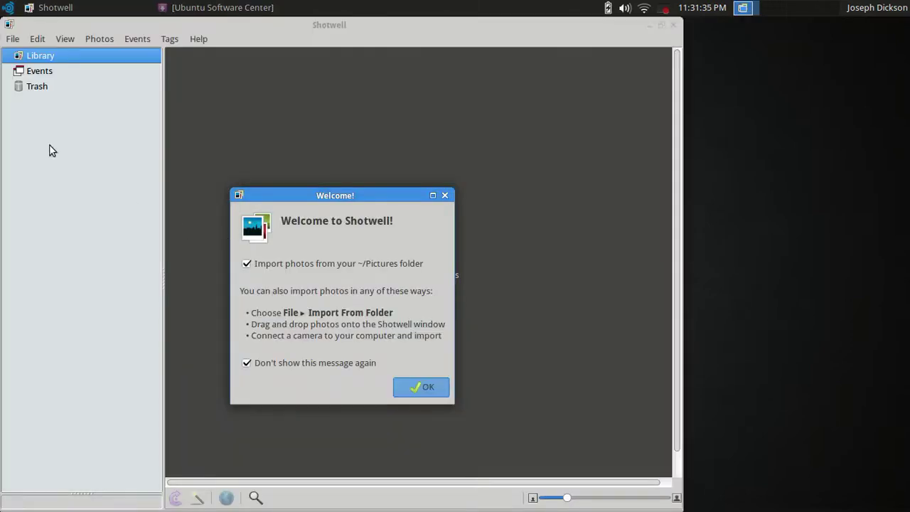
{"action": "left_click", "coordinate": [408, 384]}
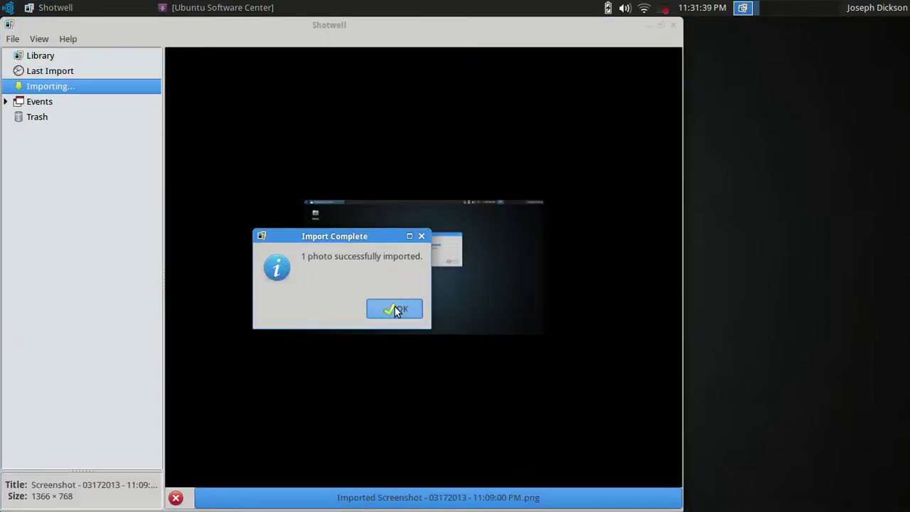
- Dismiss the import summary, view the imported screenshot enlarged in Shotwell, and close Shotwell
{"action": "left_click", "coordinate": [394, 308]}
{"action": "double_click", "coordinate": [421, 82]}
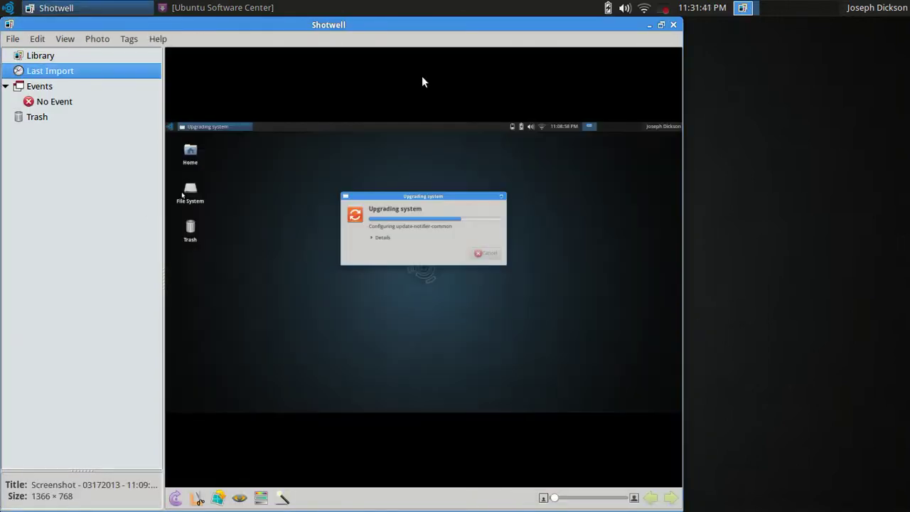
{"action": "left_click", "coordinate": [672, 25]}
- Try to open System76 Driver from the System category, entering the administrator password, and close the window it brings up
{"action": "left_click", "coordinate": [7, 7]}
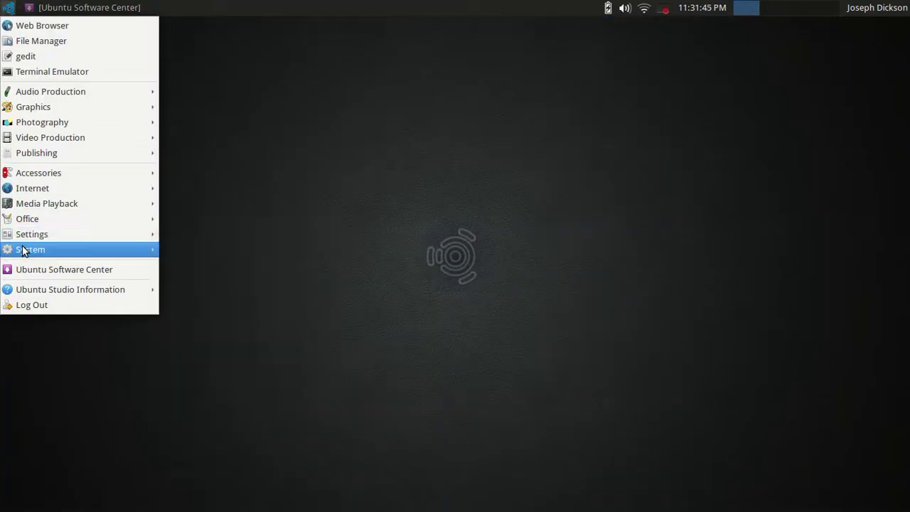
{"action": "mouse_move", "coordinate": [30, 252]}
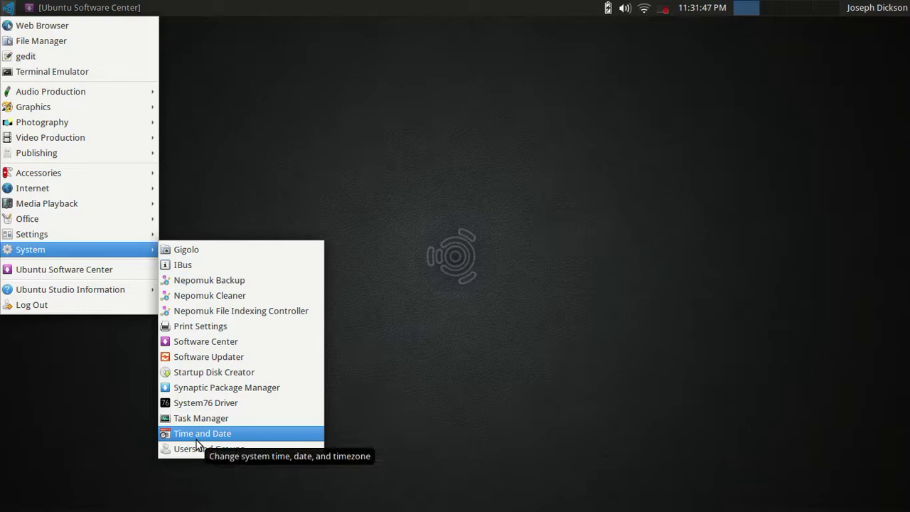
{"action": "left_click", "coordinate": [204, 404]}
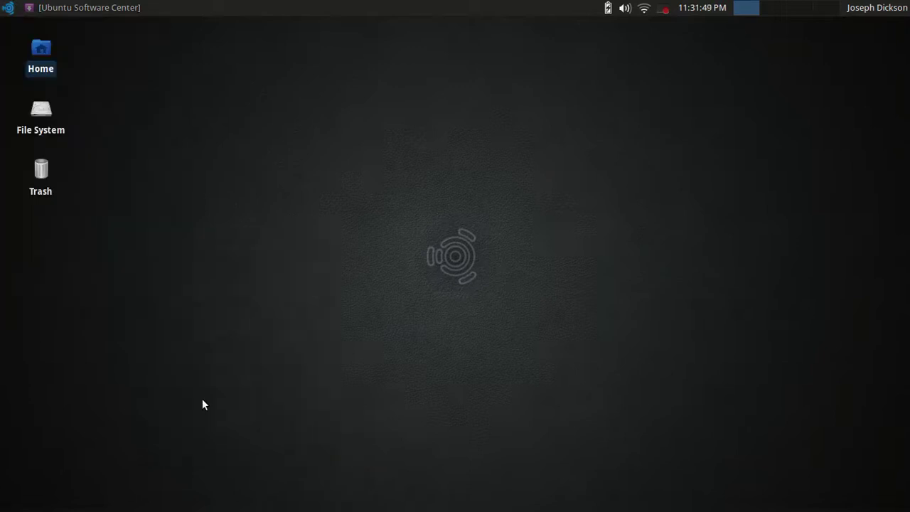
{"action": "type", "text": "•••••••"}
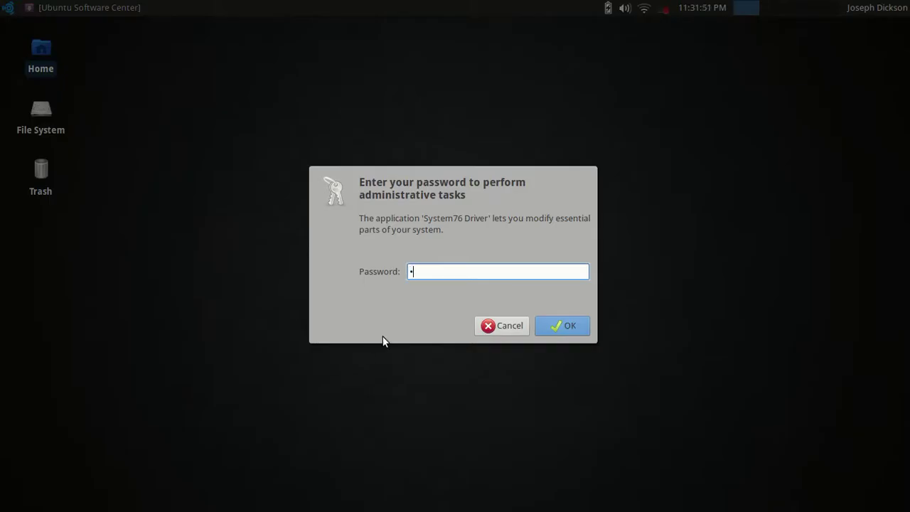
{"action": "type", "text": "•"}
{"action": "key", "text": "Return"}
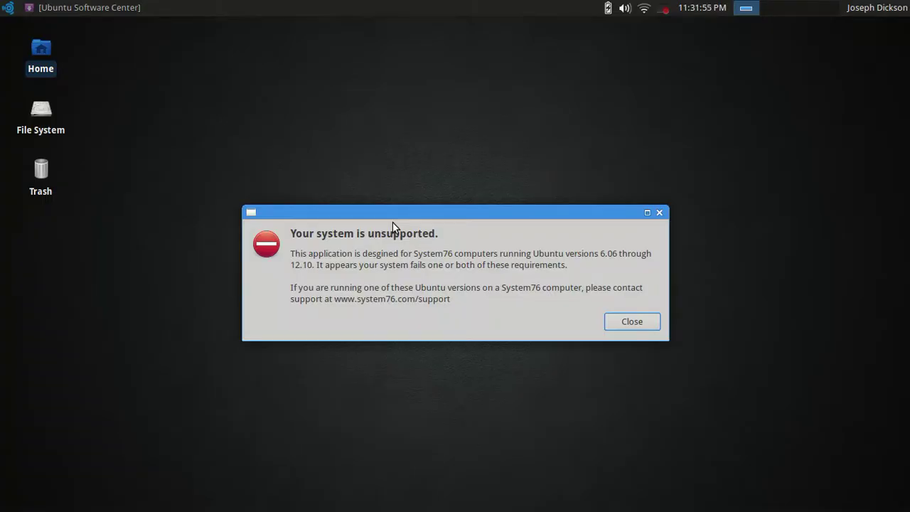
{"action": "left_click", "coordinate": [658, 213]}
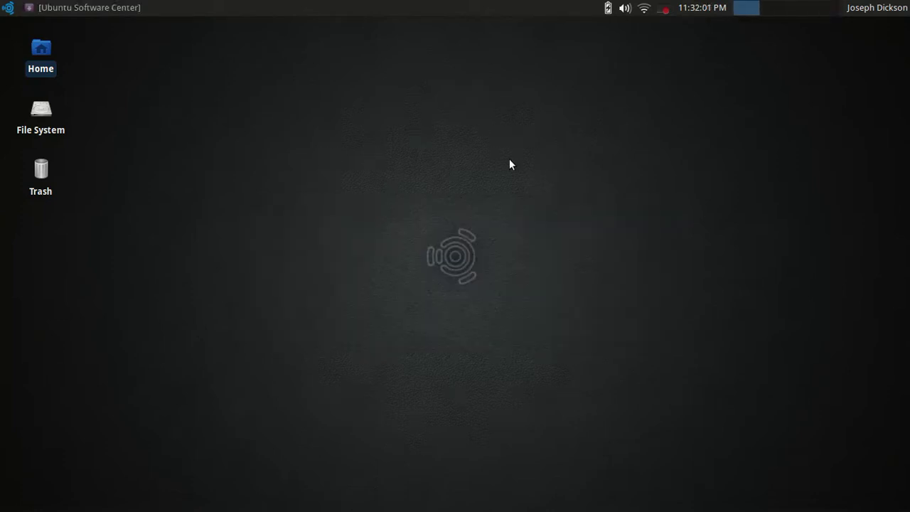
- Restore the Software Center window, capture the entire screen with Screenshot from Accessories, and save the image in the Pictures folder under the suggested name
{"action": "left_click", "coordinate": [40, 9]}
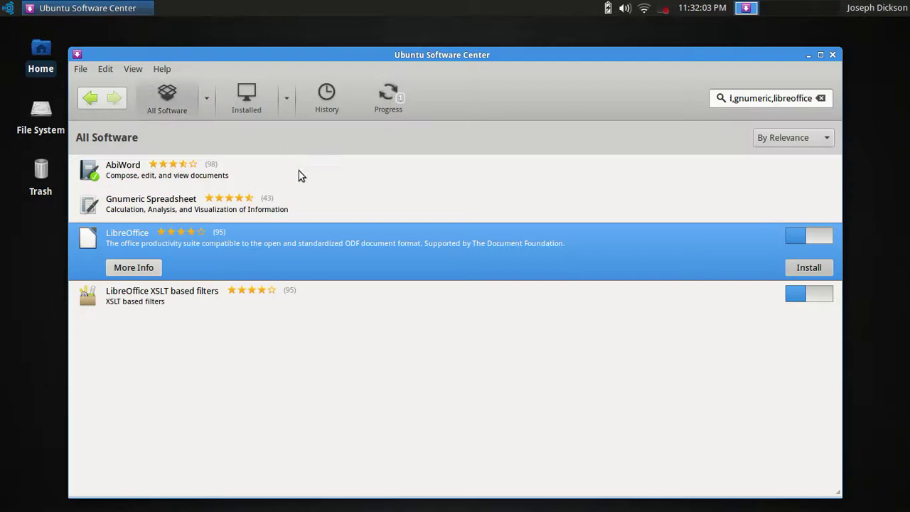
{"action": "left_click", "coordinate": [9, 8]}
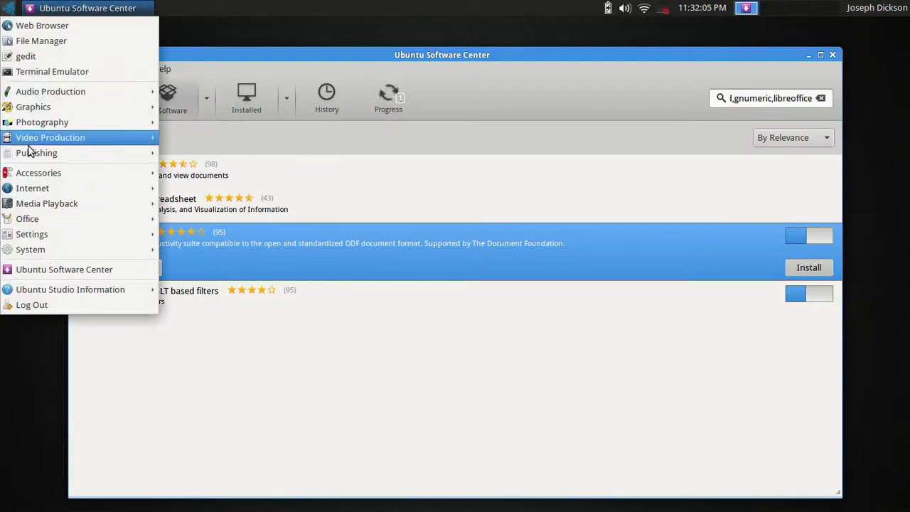
{"action": "mouse_move", "coordinate": [33, 175]}
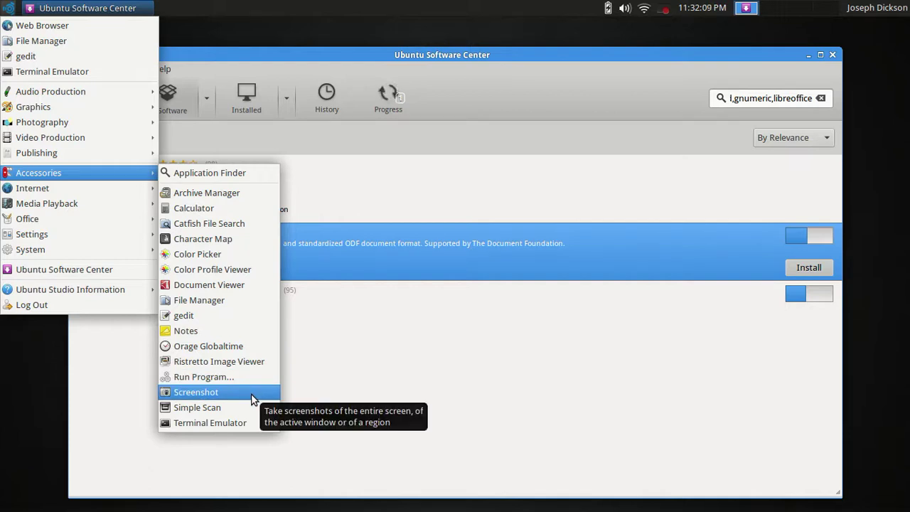
{"action": "left_click", "coordinate": [186, 393]}
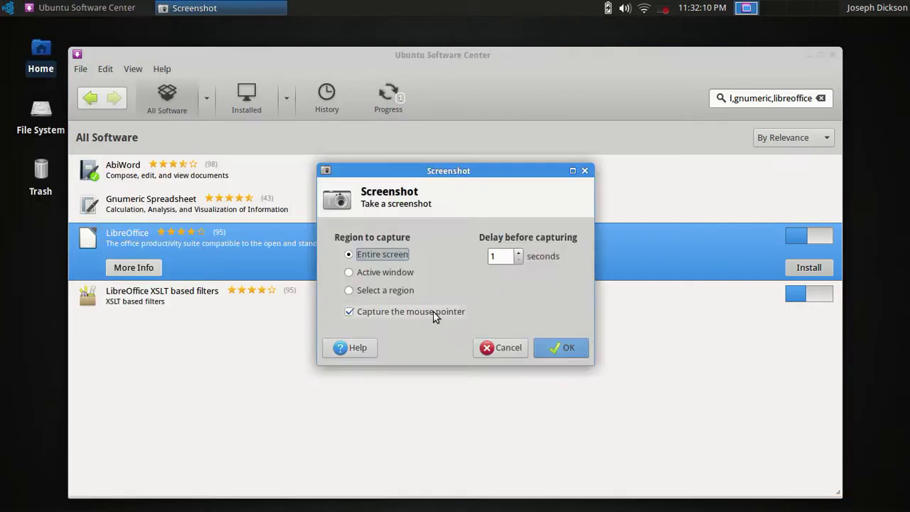
{"action": "left_click", "coordinate": [559, 343]}
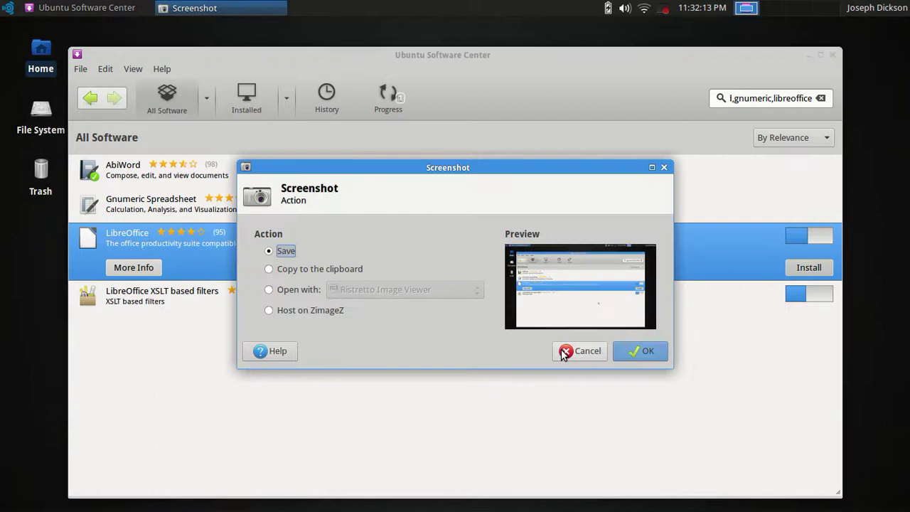
{"action": "left_click", "coordinate": [637, 351]}
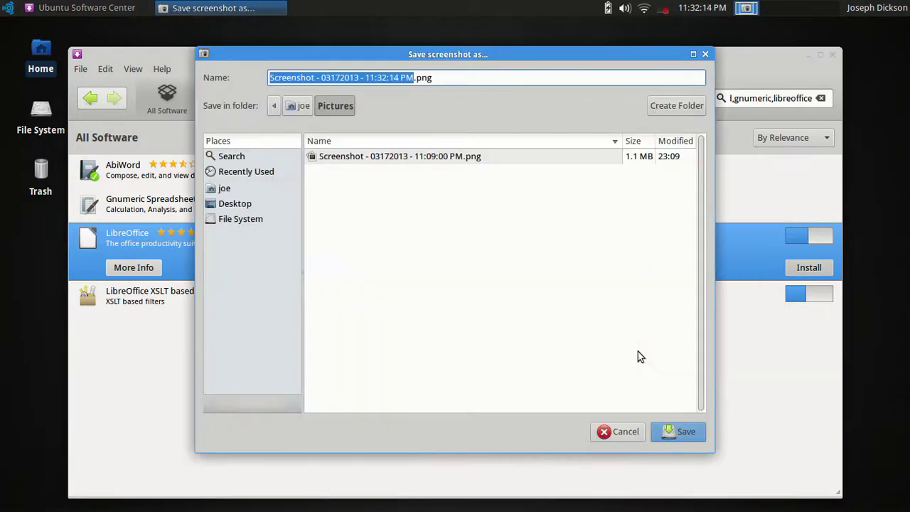
{"action": "left_click", "coordinate": [684, 425]}
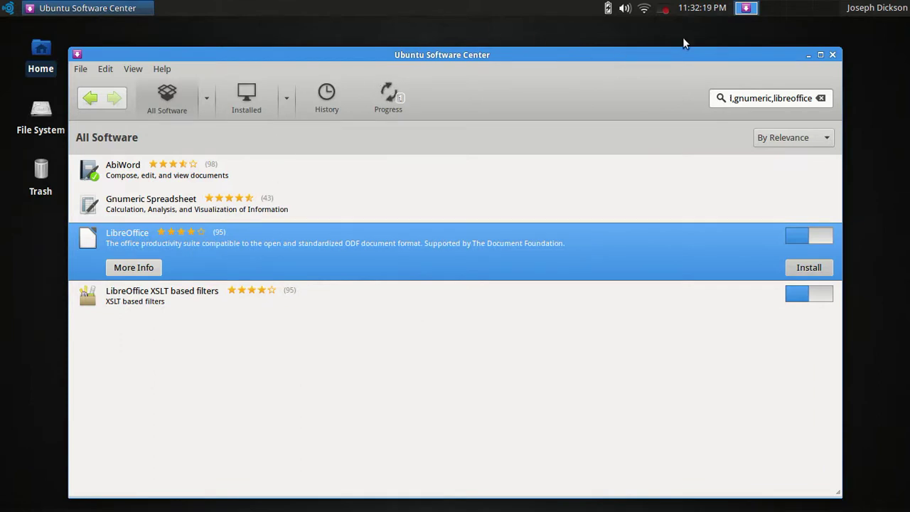
- Reposition the Software Center window slightly higher on the desktop and remove focus from it
{"action": "mouse_move", "coordinate": [527, 57]}
{"action": "left_mouse_down"}
{"action": "mouse_move", "coordinate": [456, 133]}
{"action": "mouse_move", "coordinate": [655, 157]}
{"action": "mouse_move", "coordinate": [513, 68]}
{"action": "mouse_move", "coordinate": [515, 48]}
{"action": "left_mouse_up"}
{"action": "mouse_move", "coordinate": [380, 48]}
{"action": "left_mouse_down"}
{"action": "mouse_move", "coordinate": [417, 47]}
{"action": "mouse_move", "coordinate": [373, 45]}
{"action": "left_mouse_up"}
{"action": "left_click_drag", "start_coordinate": [365, 40], "coordinate": [375, 43]}
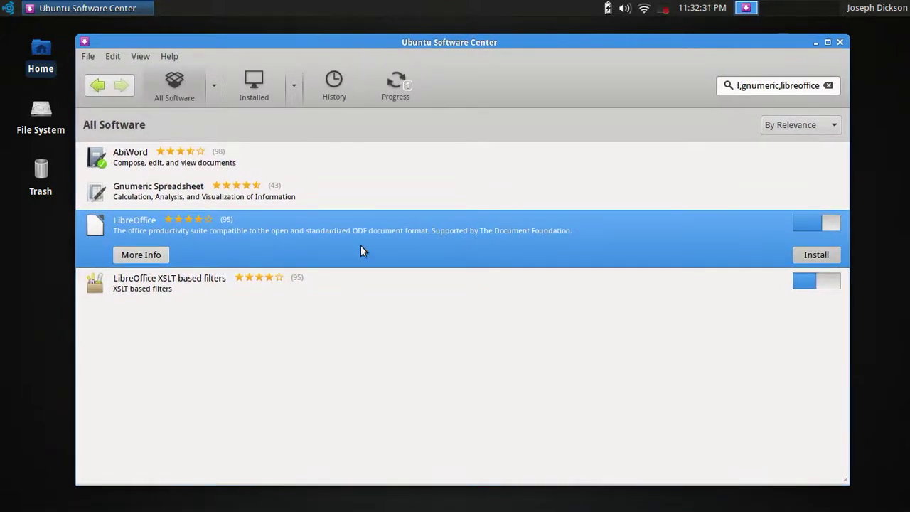
{"action": "left_click", "coordinate": [7, 295]}
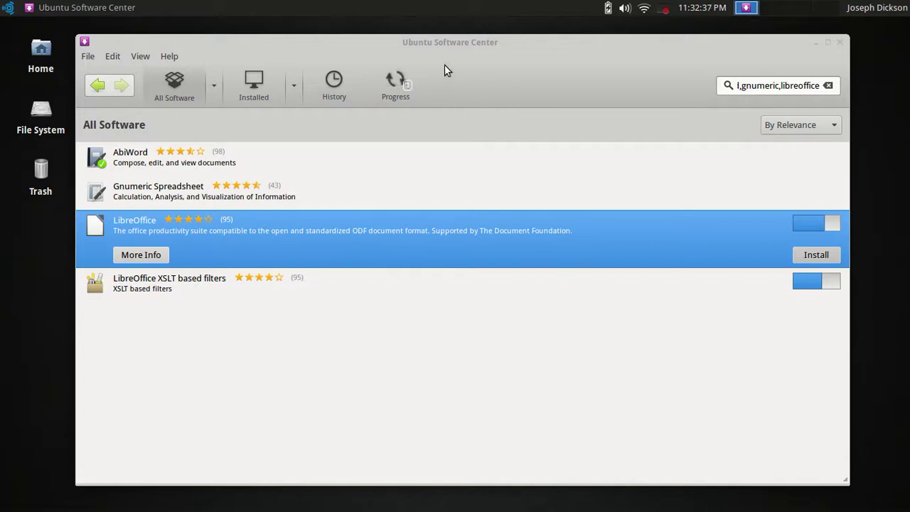
- Open Agave from the Graphics category, try several web-safe palette colours with the Triads scheme, and close it
{"action": "left_click", "coordinate": [8, 7]}
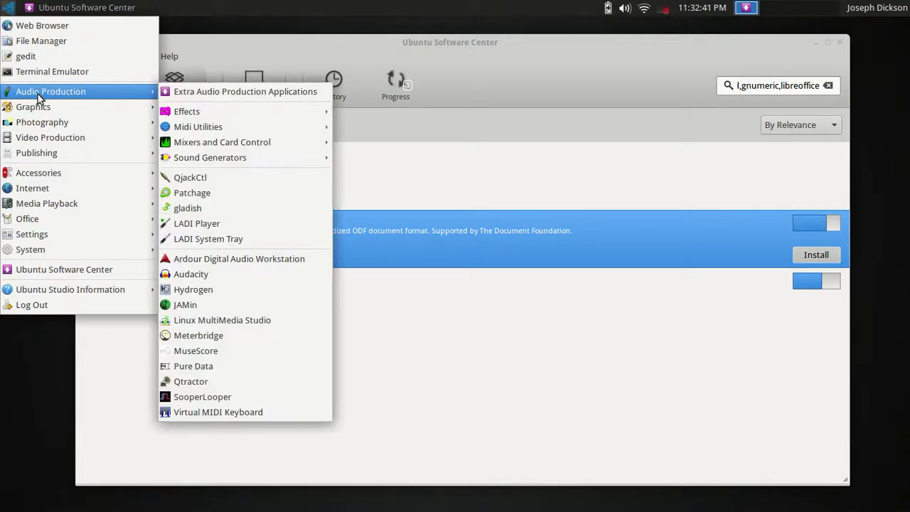
{"action": "mouse_move", "coordinate": [37, 109]}
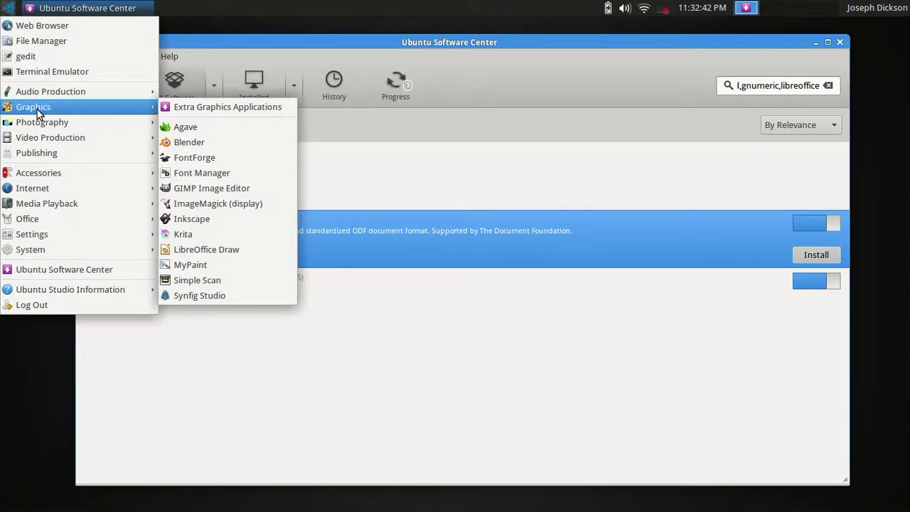
{"action": "left_click", "coordinate": [182, 129]}
{"action": "left_click_drag", "start_coordinate": [248, 216], "coordinate": [495, 188]}
{"action": "left_click", "coordinate": [391, 430]}
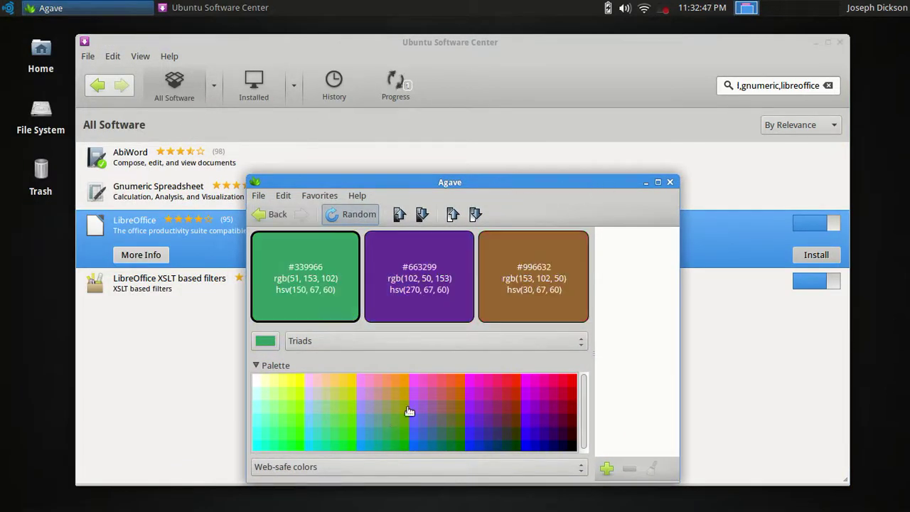
{"action": "left_click", "coordinate": [451, 424]}
{"action": "left_click", "coordinate": [507, 422]}
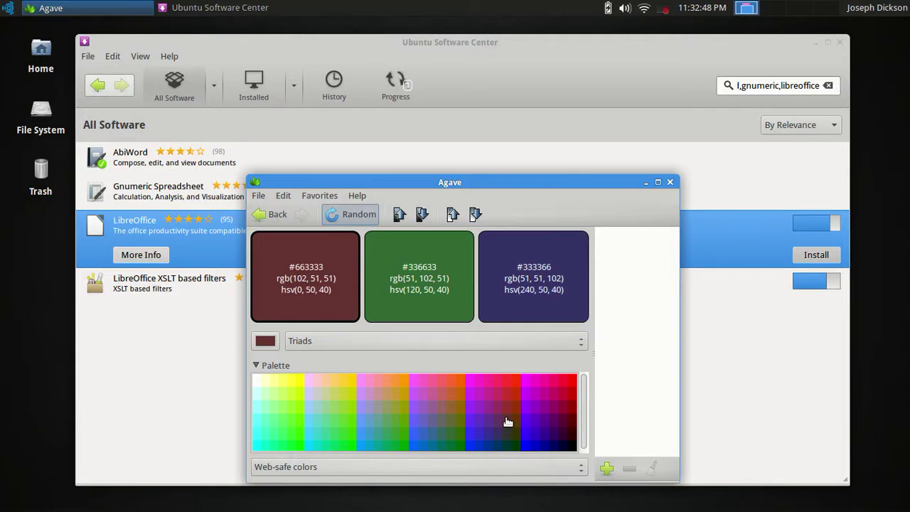
{"action": "left_click", "coordinate": [552, 417]}
{"action": "left_click", "coordinate": [669, 182]}
- Open Color Profile Viewer from the Accessories category, look over the CineonLog M Knee 10 profile information, and close it
{"action": "key", "text": "alt+F1"}
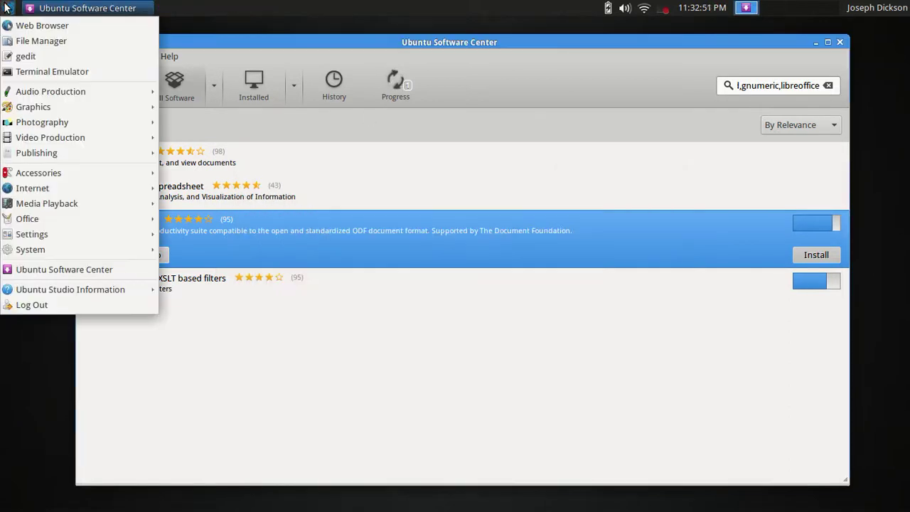
{"action": "mouse_move", "coordinate": [34, 183]}
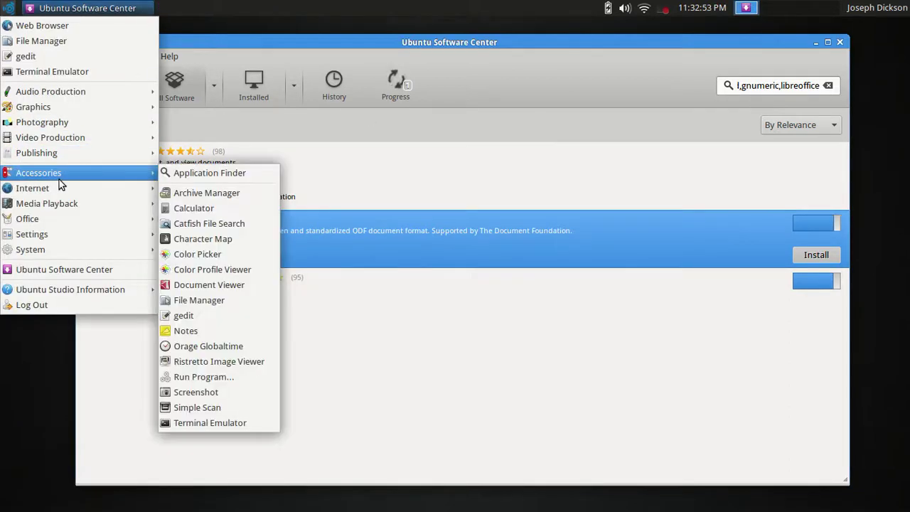
{"action": "left_click", "coordinate": [247, 270]}
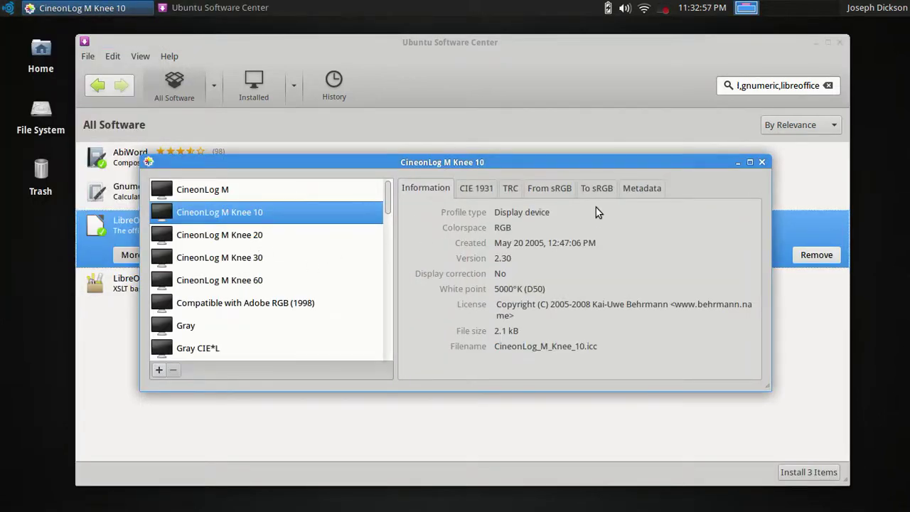
{"action": "left_click", "coordinate": [760, 163]}
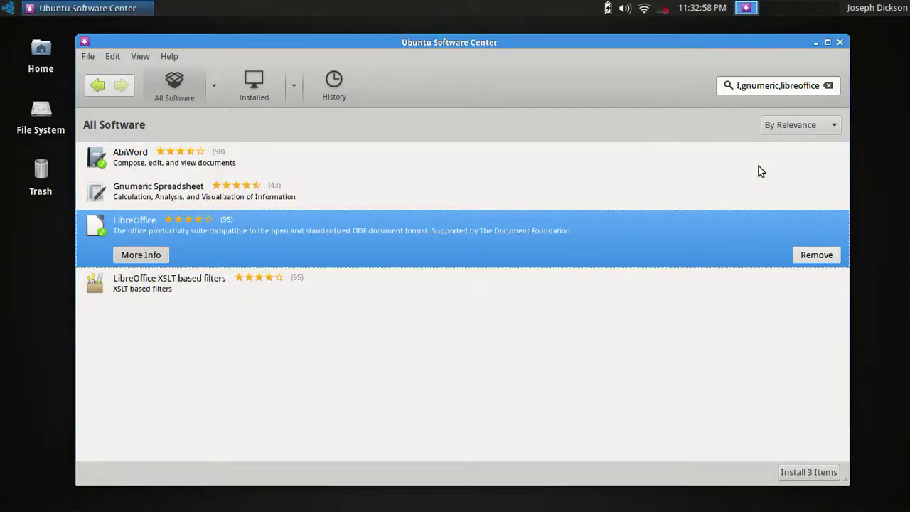
{"action": "left_click", "coordinate": [6, 7]}
{"action": "mouse_move", "coordinate": [106, 91]}
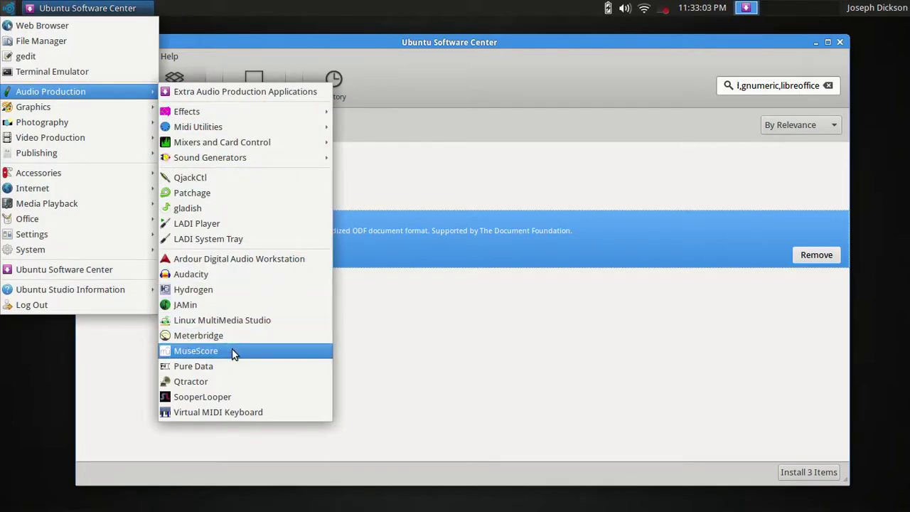
{"action": "mouse_move", "coordinate": [75, 189]}
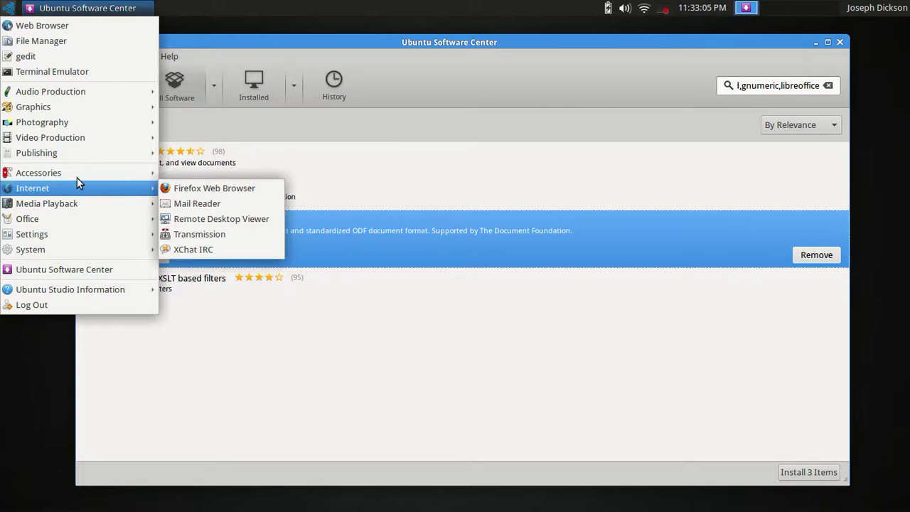
{"action": "mouse_move", "coordinate": [71, 91]}
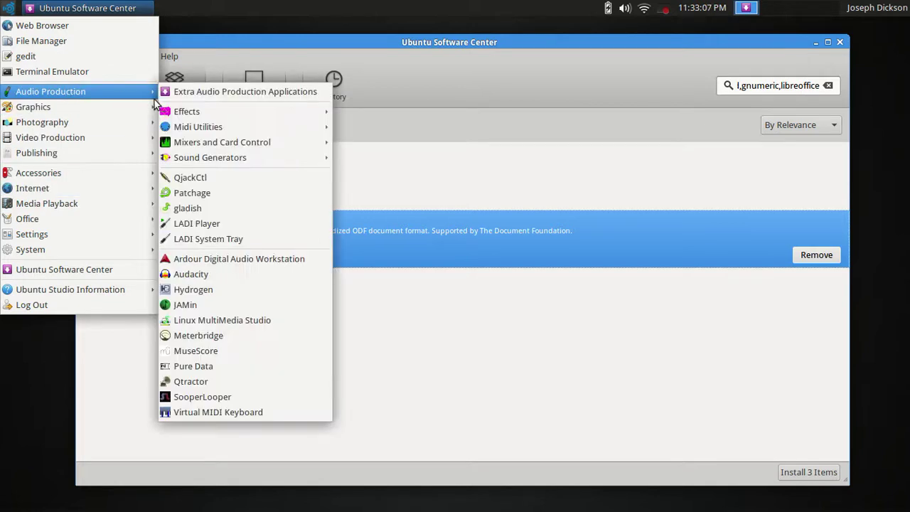
{"action": "mouse_move", "coordinate": [183, 116]}
{"action": "left_click", "coordinate": [488, 315]}
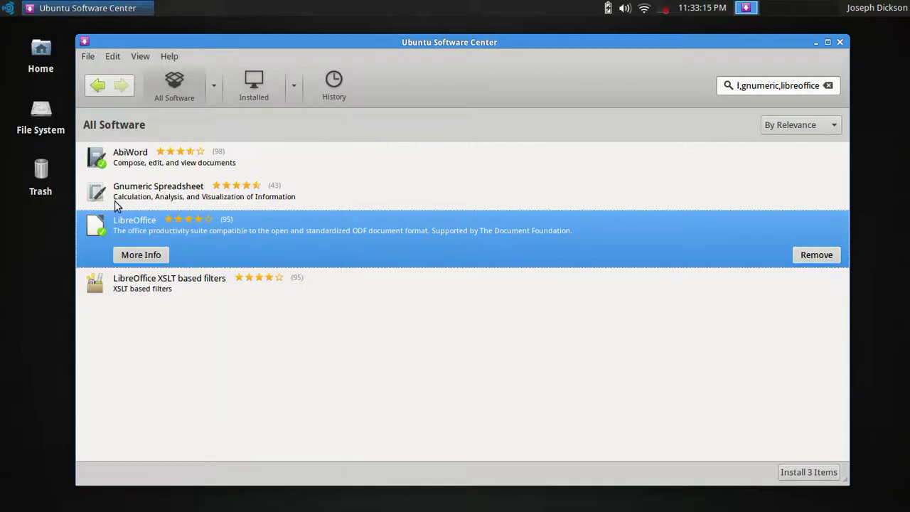
{"action": "left_click", "coordinate": [663, 9]}
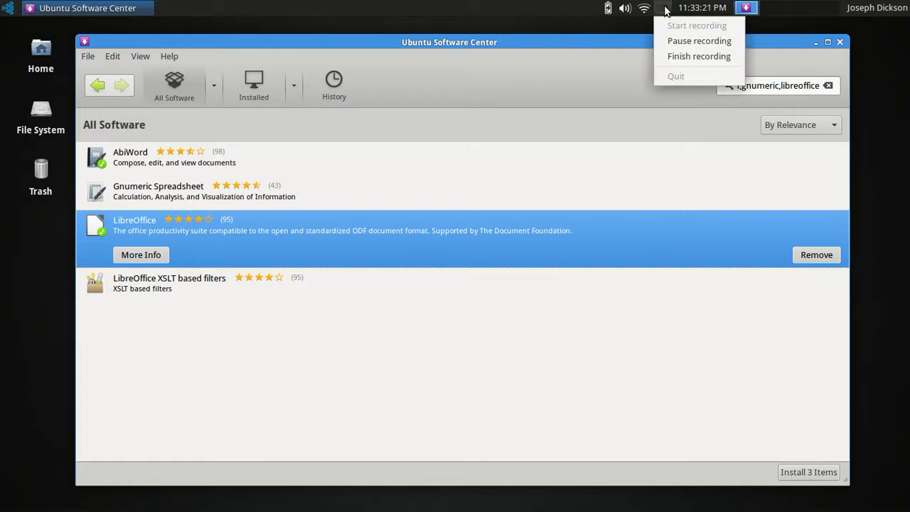